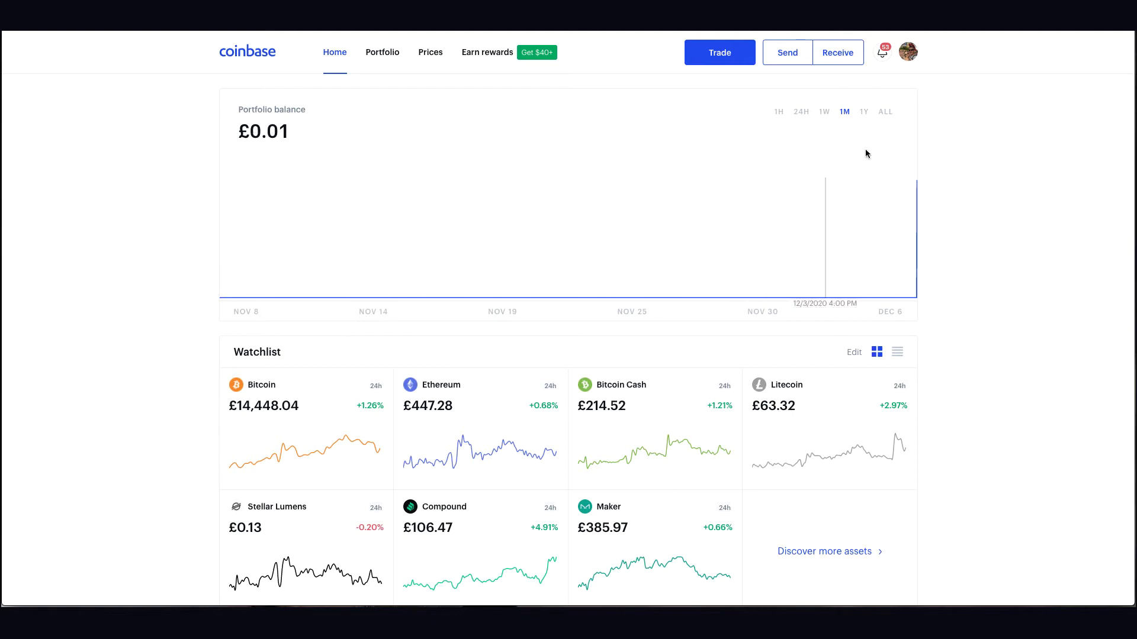
Step: Check the account limits in the account settings and return to the home dashboard
click(907, 54)
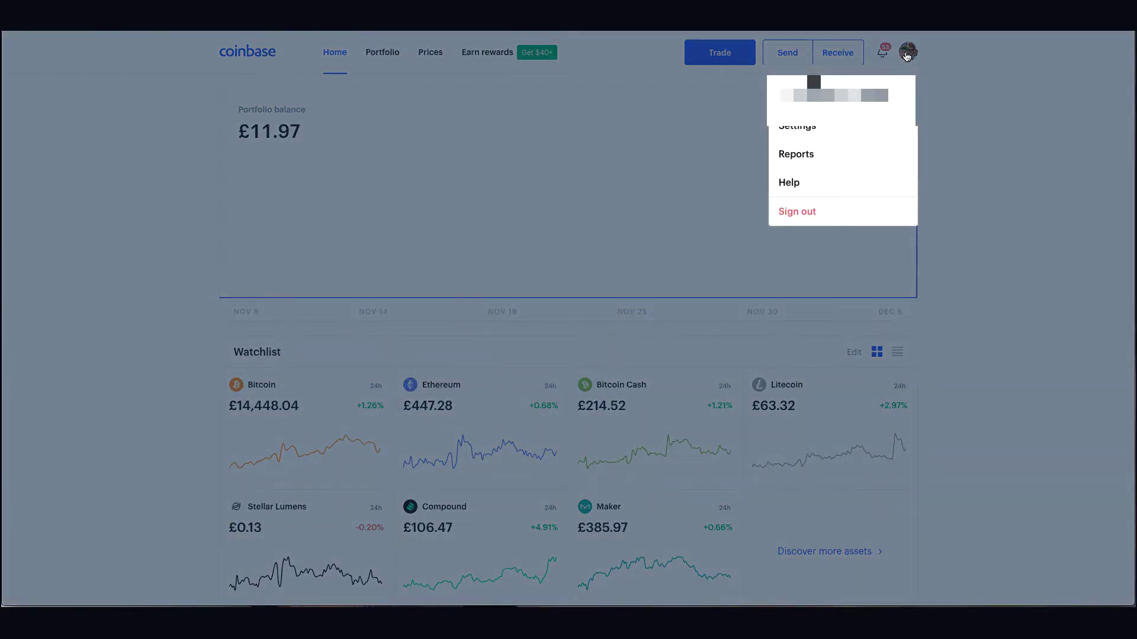
click(797, 126)
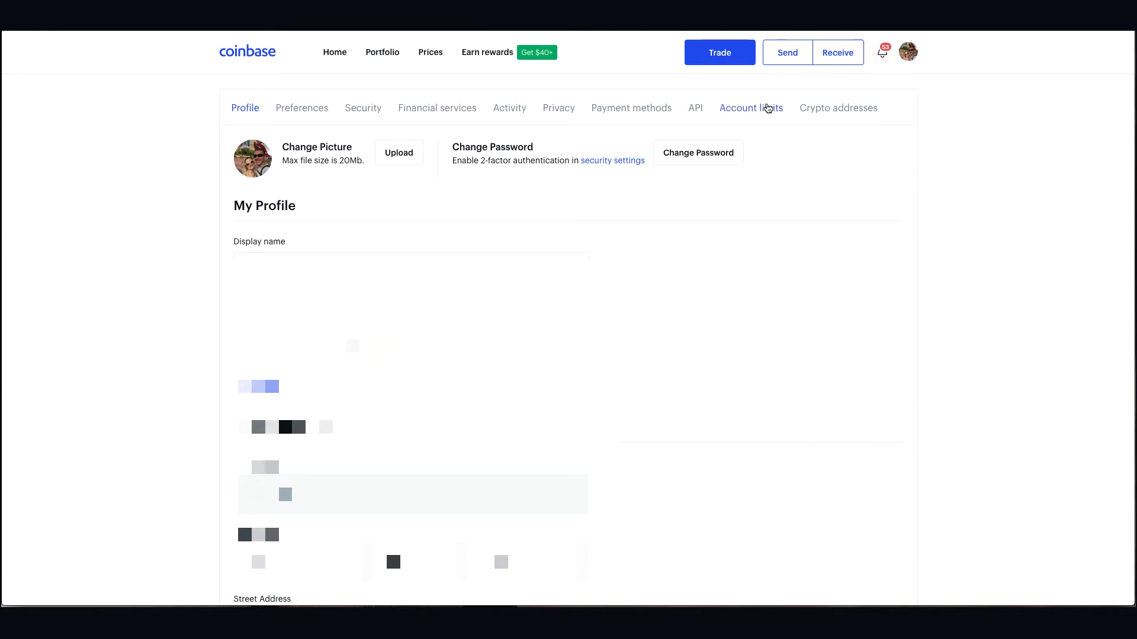
click(767, 108)
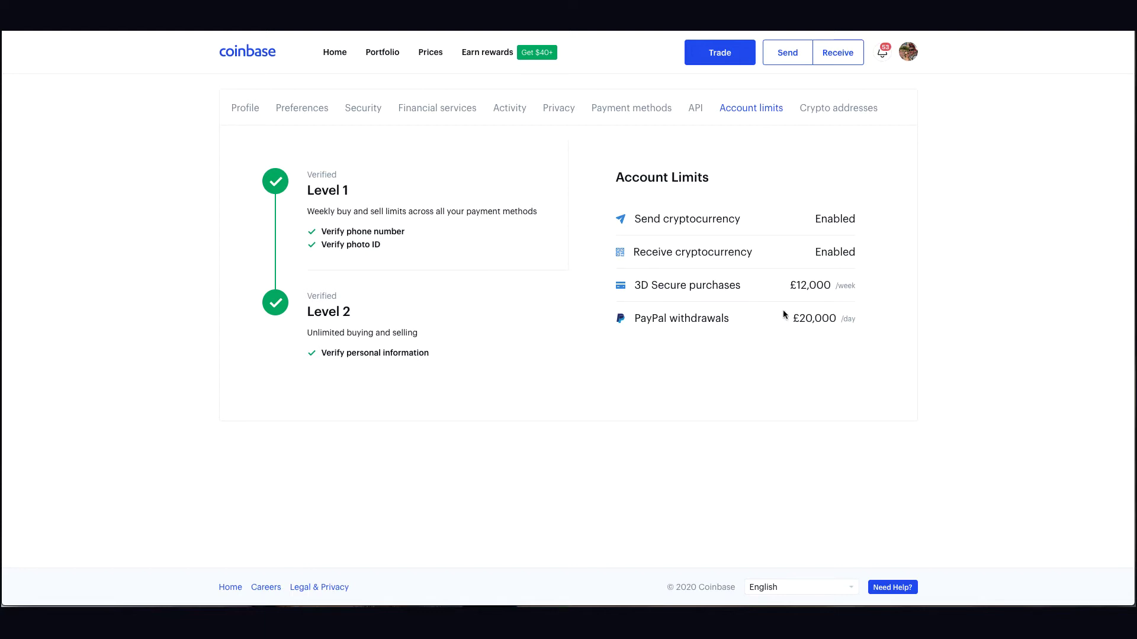
click(249, 52)
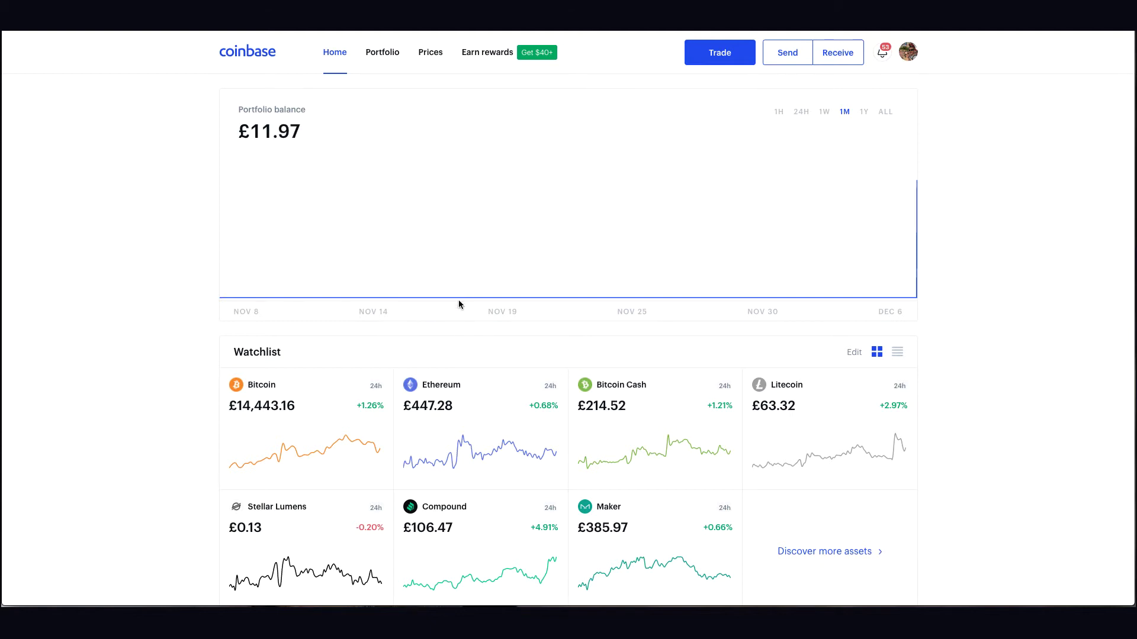
Step: Remove Bitcoin Cash, Stellar Lumens and Compound from the watchlist in list view, and return it to grid view
mouse_move(820, 427)
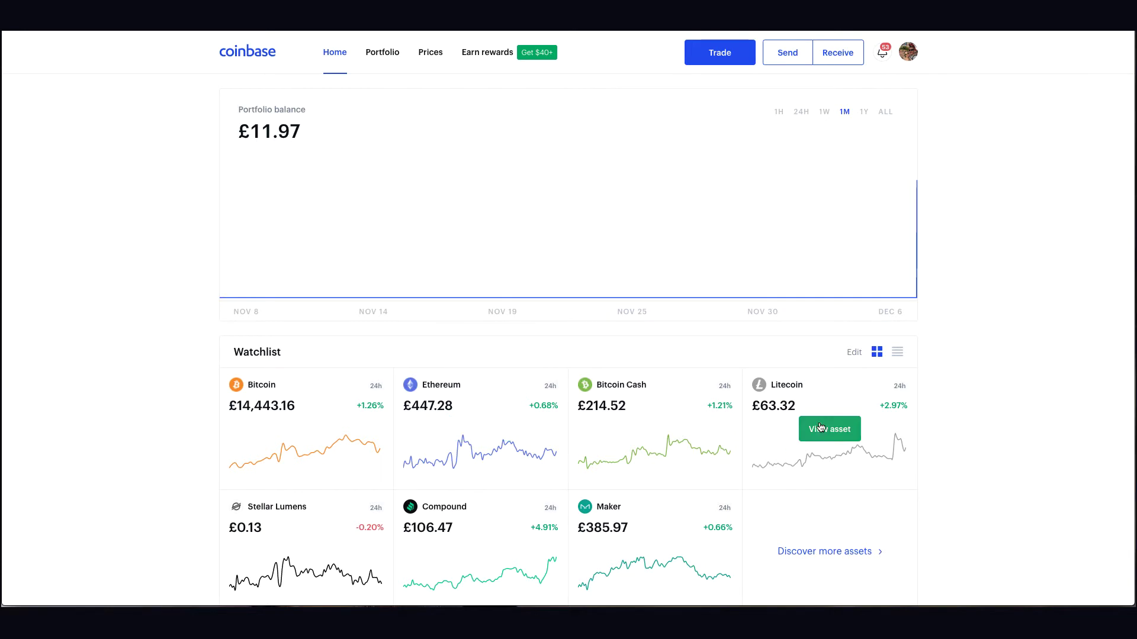
click(897, 353)
click(853, 353)
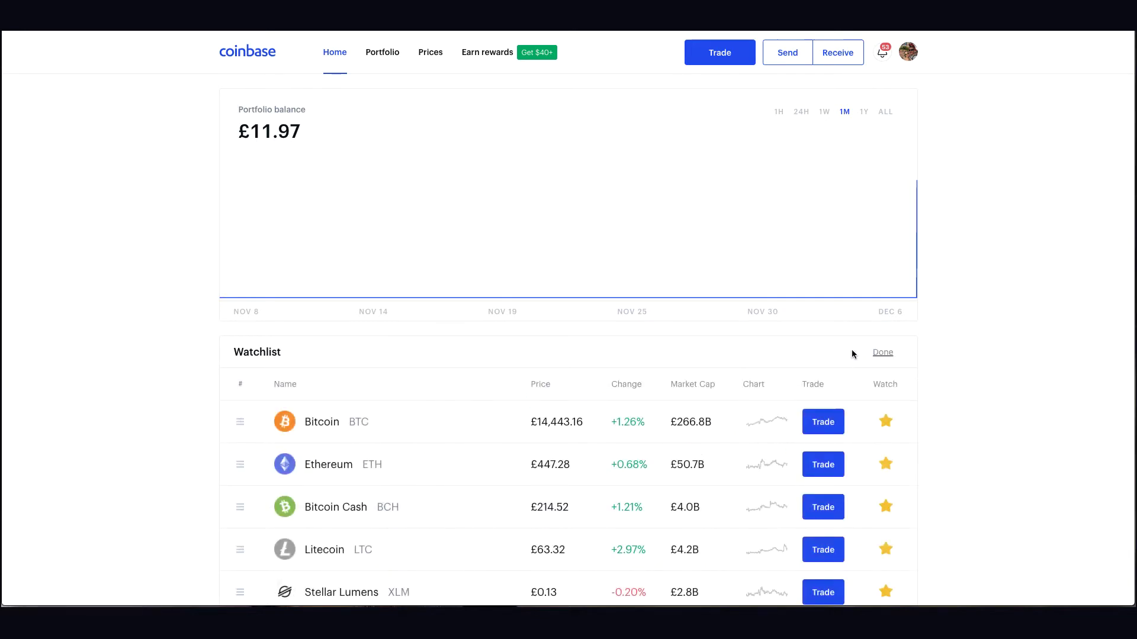
click(886, 354)
scroll(887, 441, down, 2)
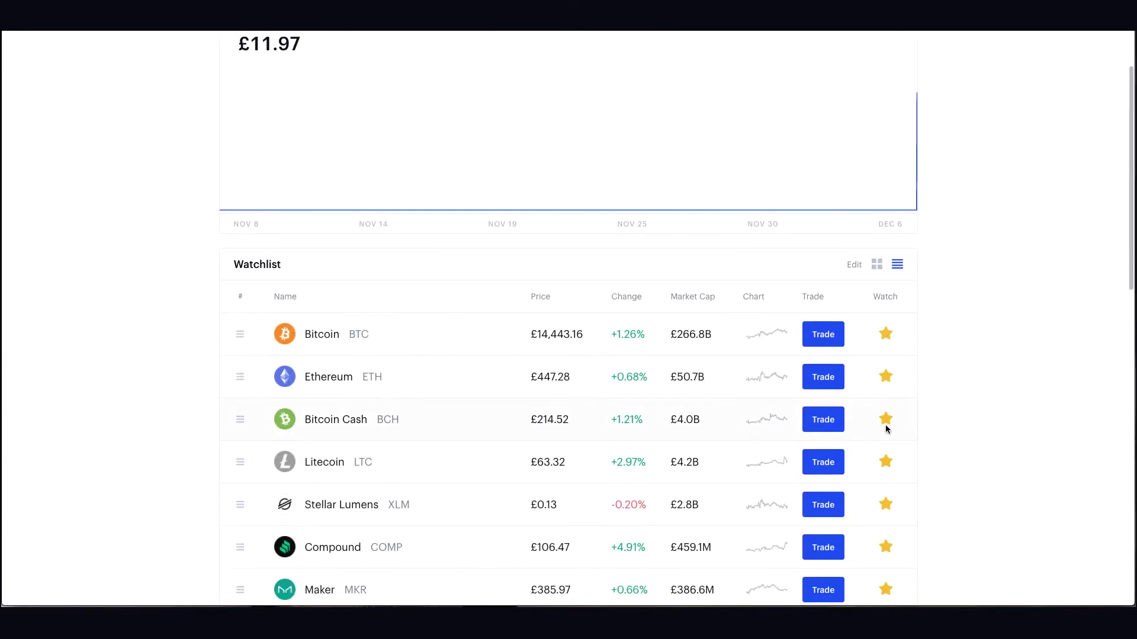
click(886, 420)
scroll(893, 447, down, 1)
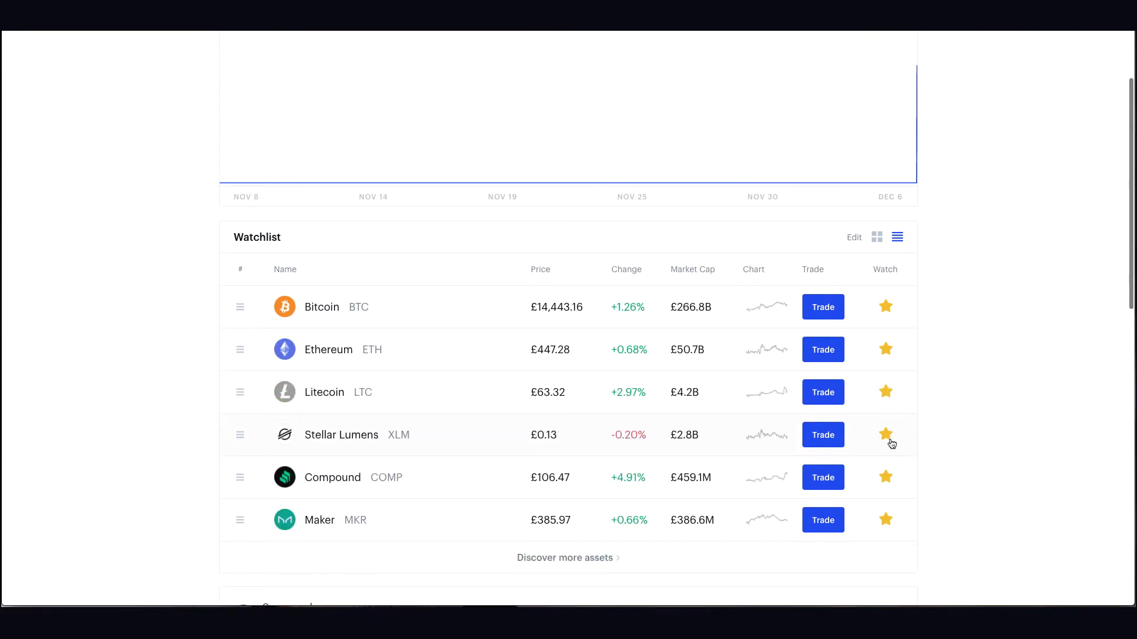
click(886, 437)
click(885, 438)
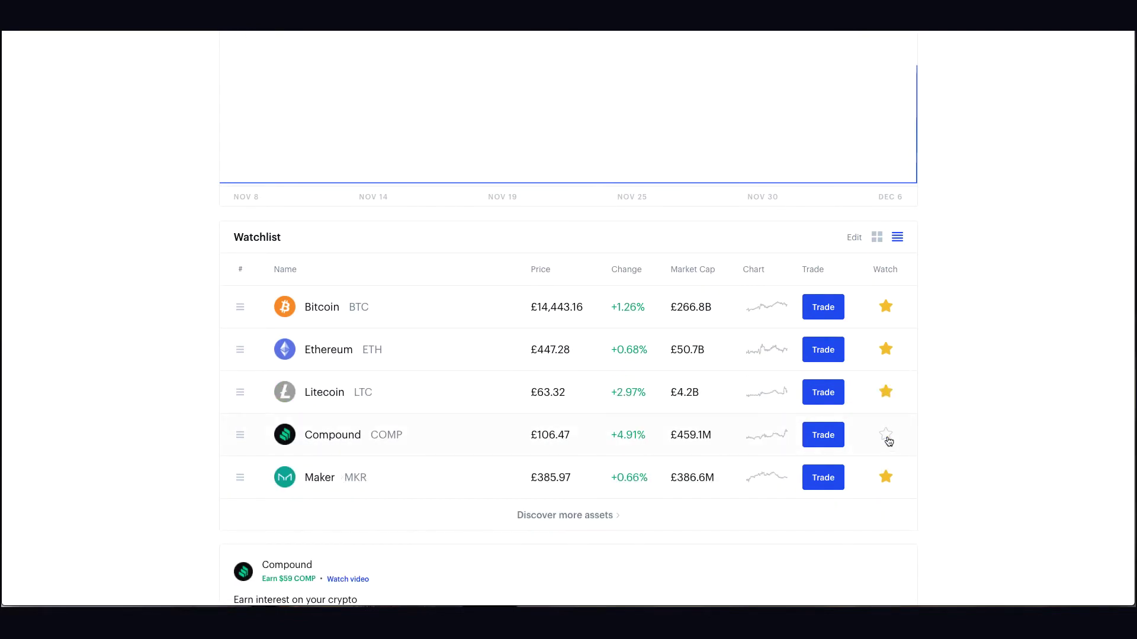
scroll(783, 462, up, 3)
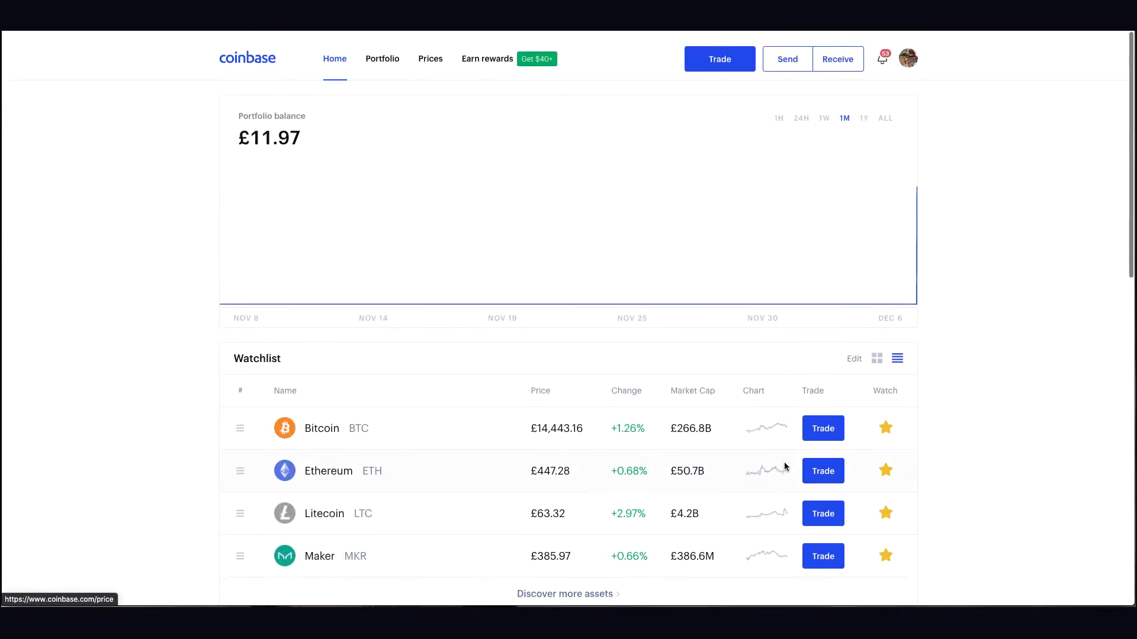
click(877, 353)
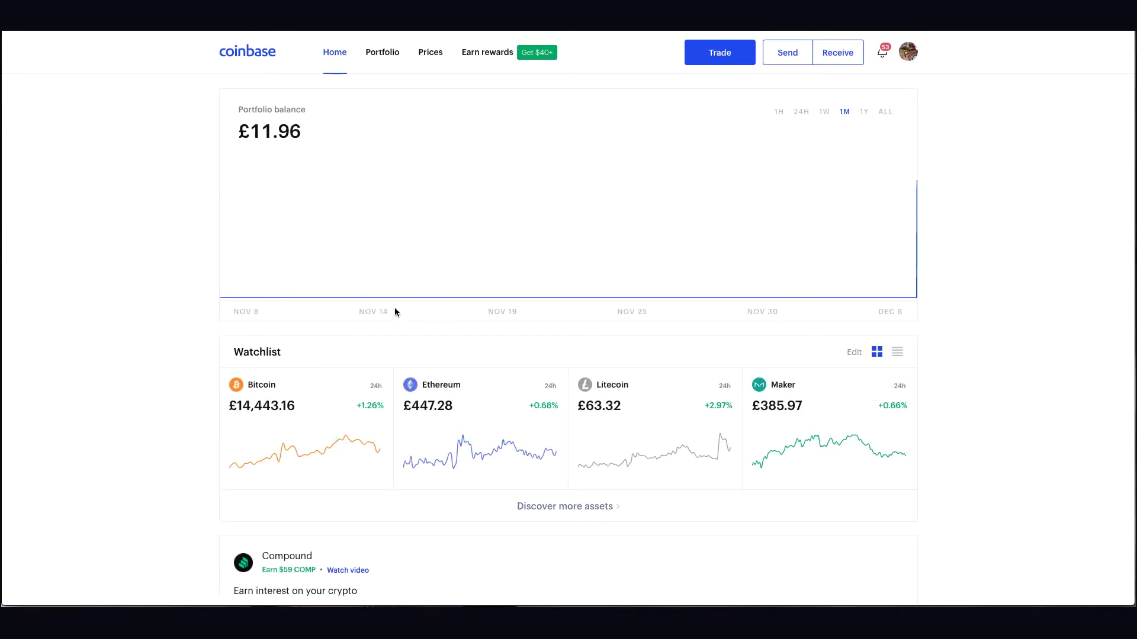
Step: Preview a one-time £15 Bitcoin purchase paid with the National Westminster Visa card
click(715, 62)
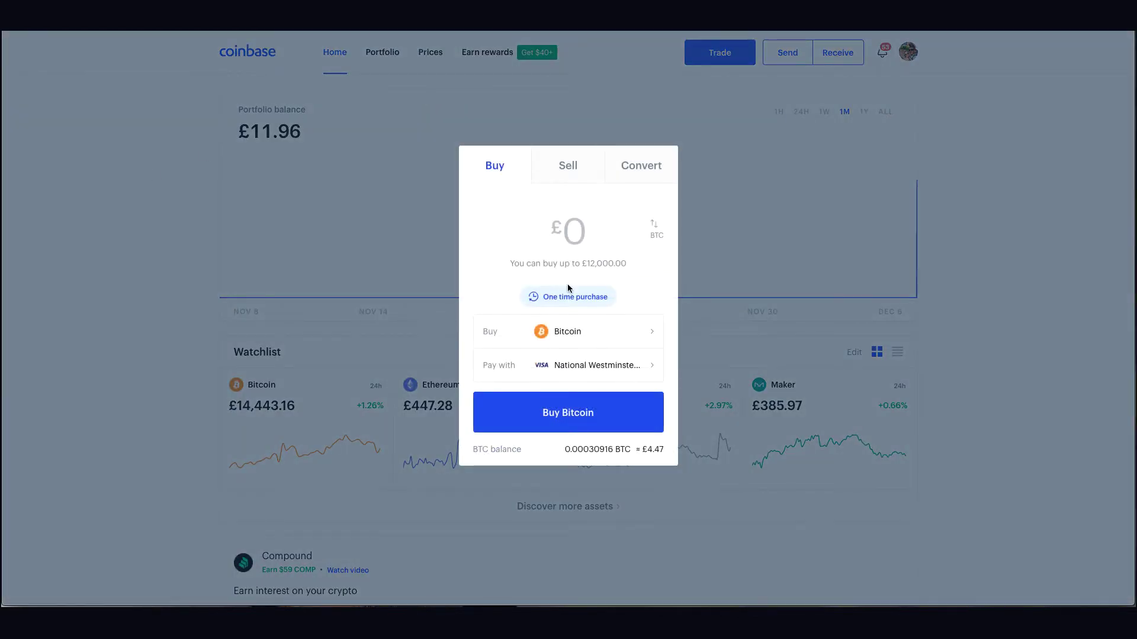
text(1)
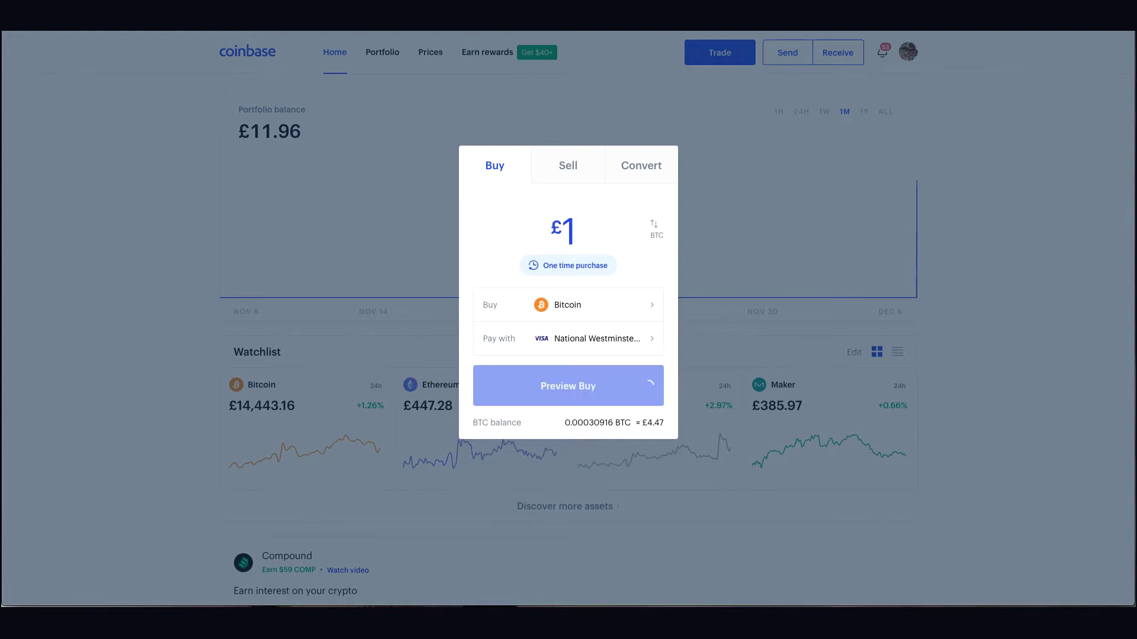
text(5)
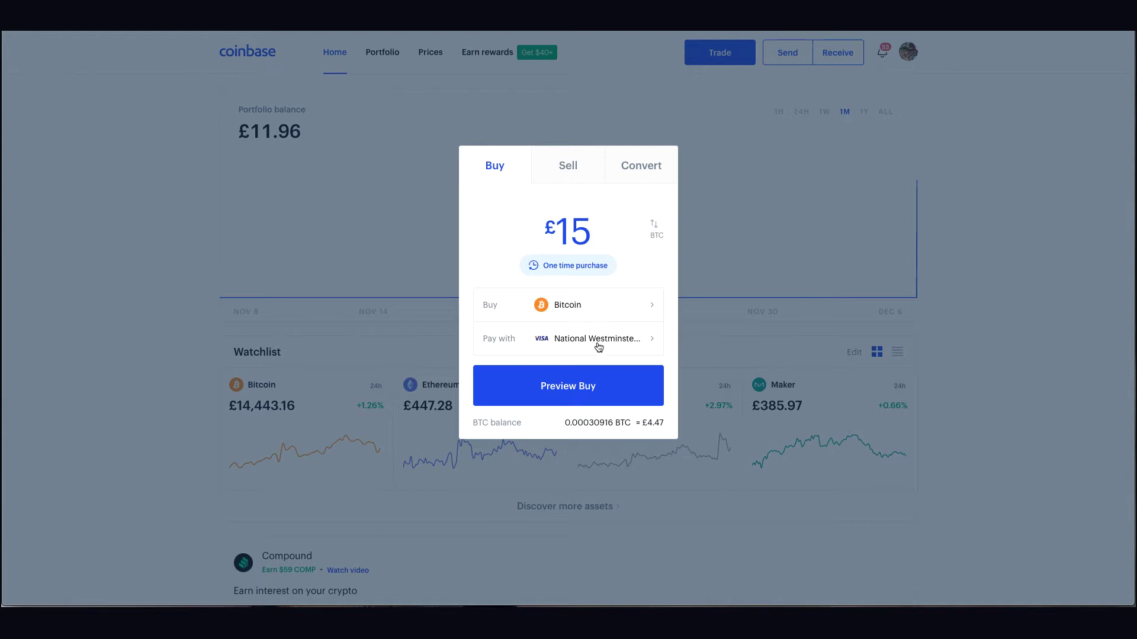
click(526, 385)
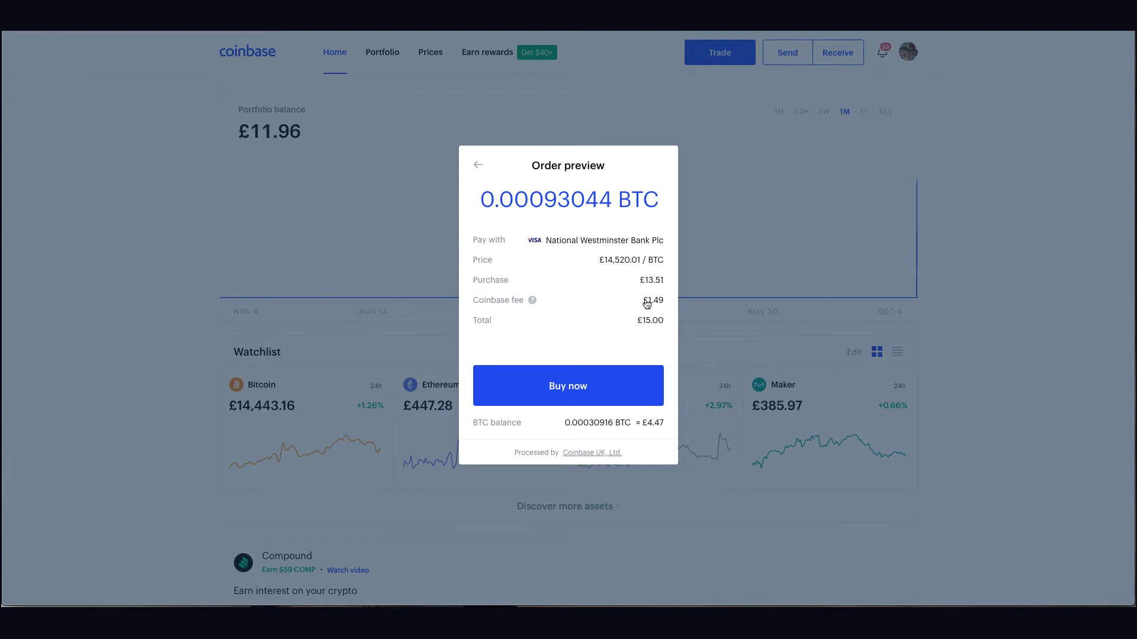
Step: Review the pricing and fees disclosures linked from the order's Coinbase fee, and leave the order without buying
click(531, 300)
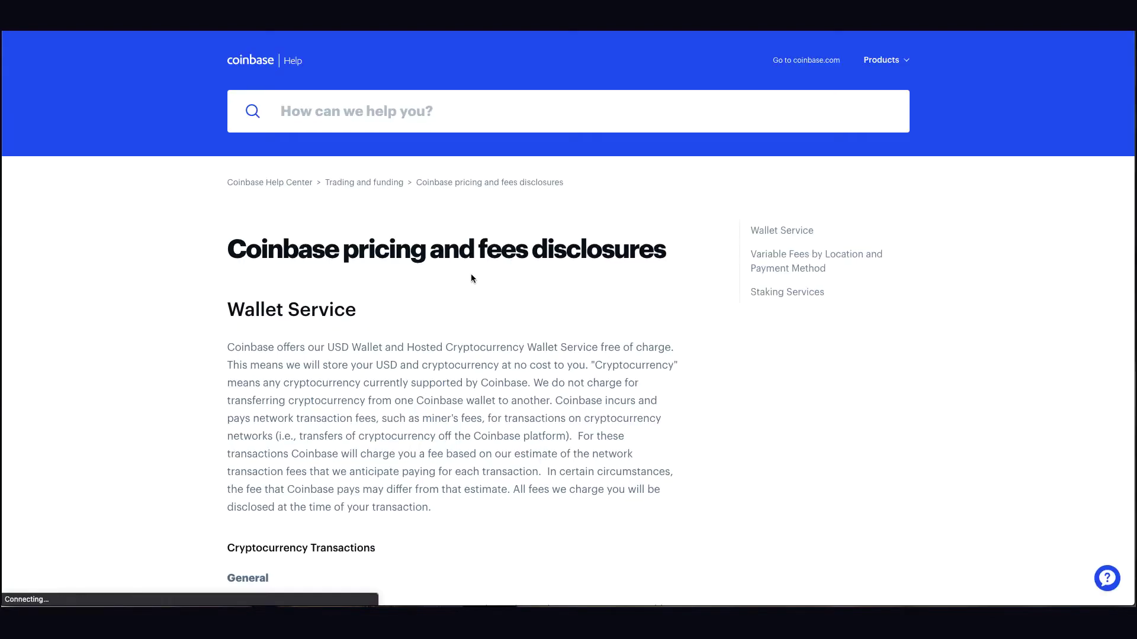
scroll(471, 274, down, 20)
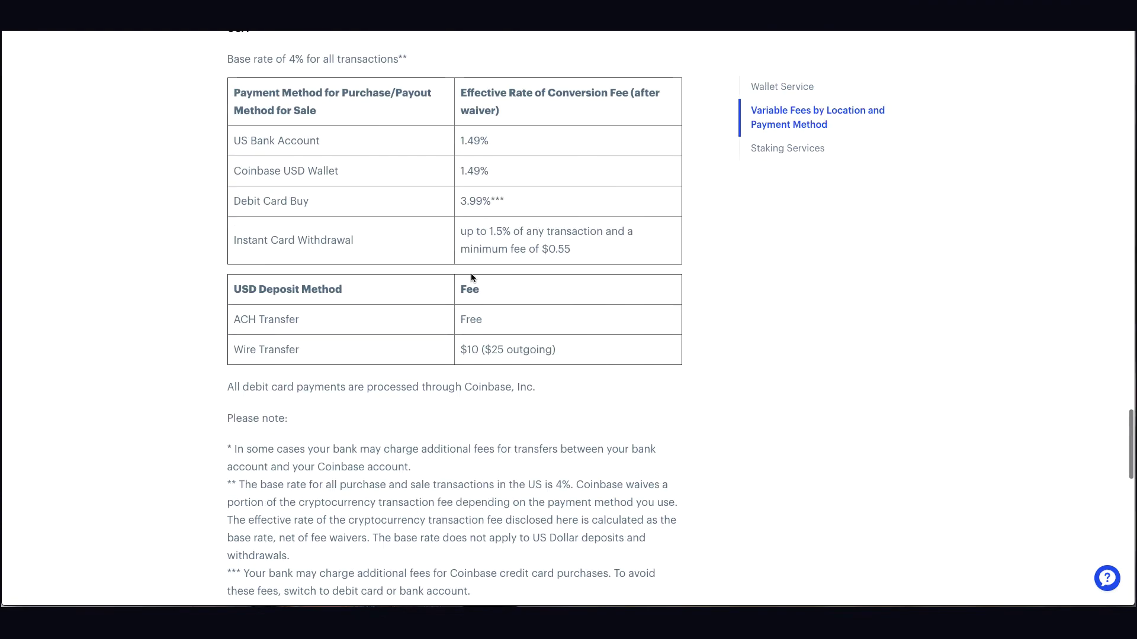
scroll(471, 276, down, 10)
scroll(470, 275, up, 3)
scroll(471, 275, down, 3)
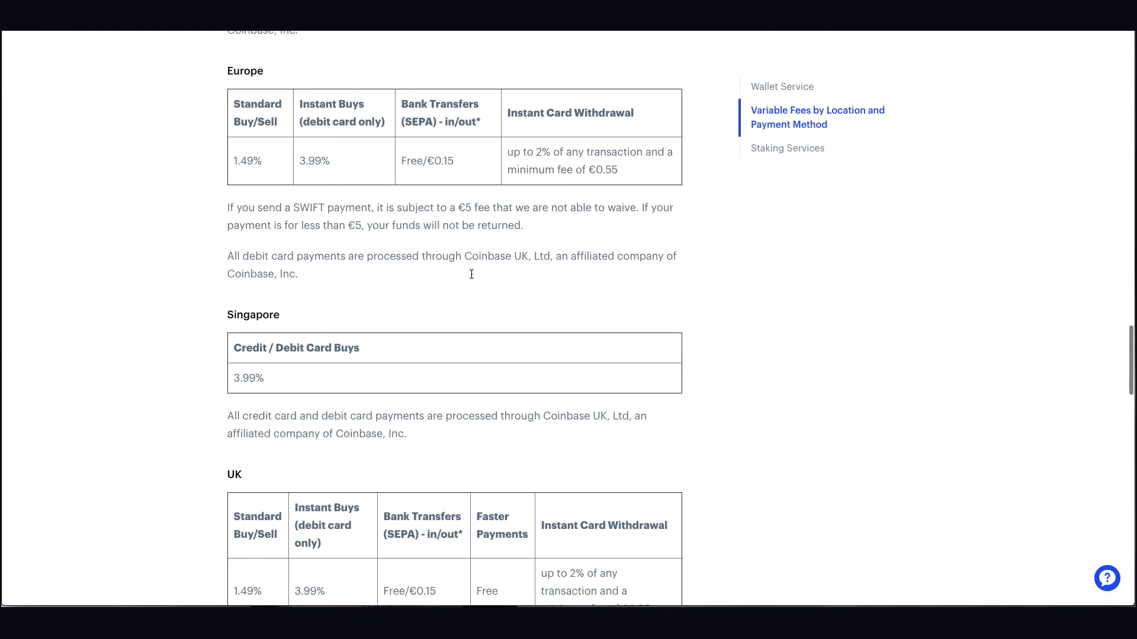
scroll(471, 274, down, 2)
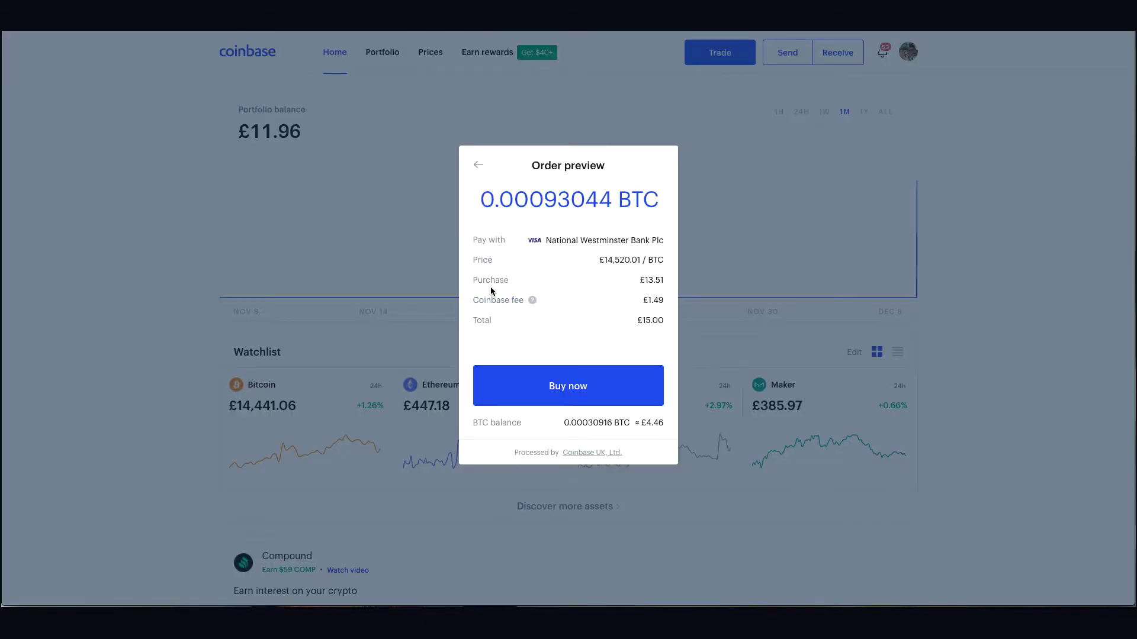
click(479, 166)
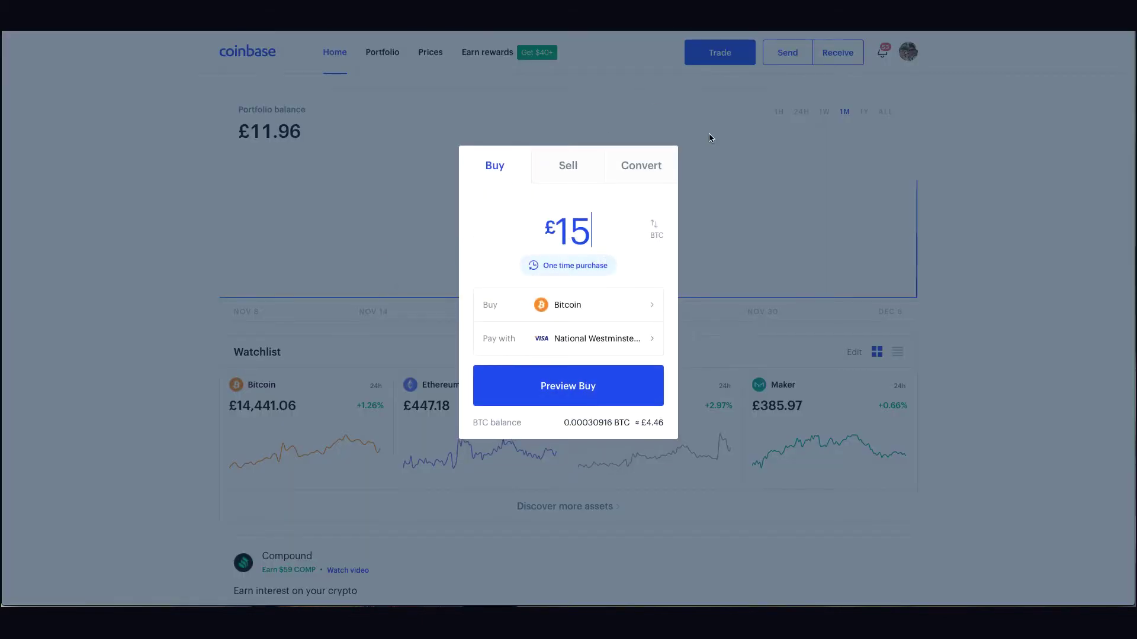
click(656, 120)
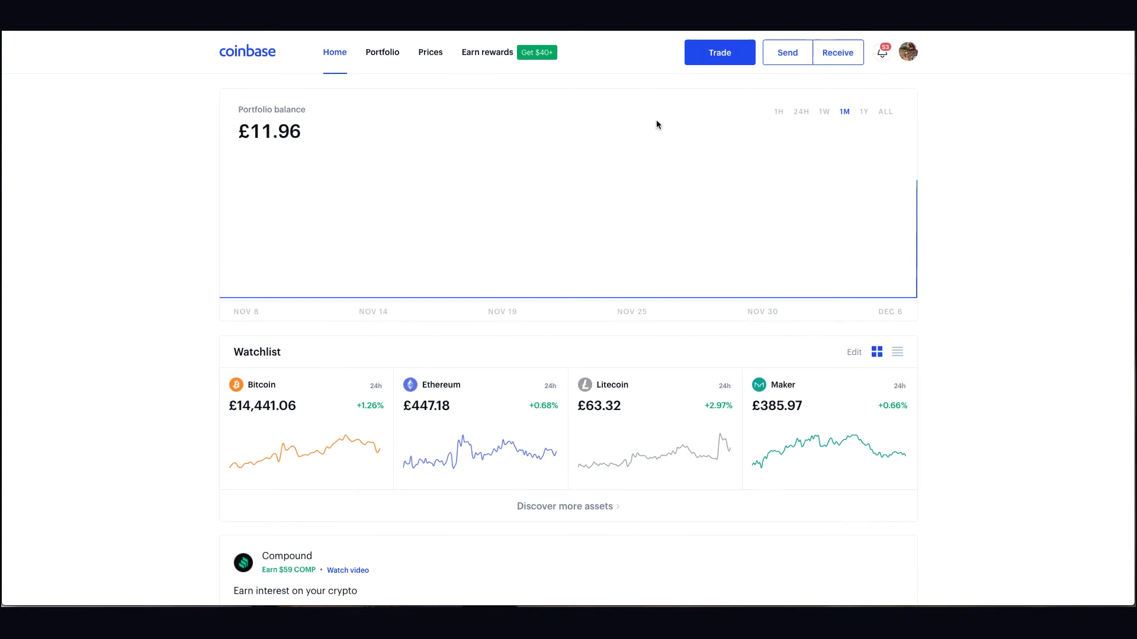
Step: Open Bitcoin from the portfolio's assets and view its price overview and vault description
click(388, 51)
scroll(136, 332, down, 3)
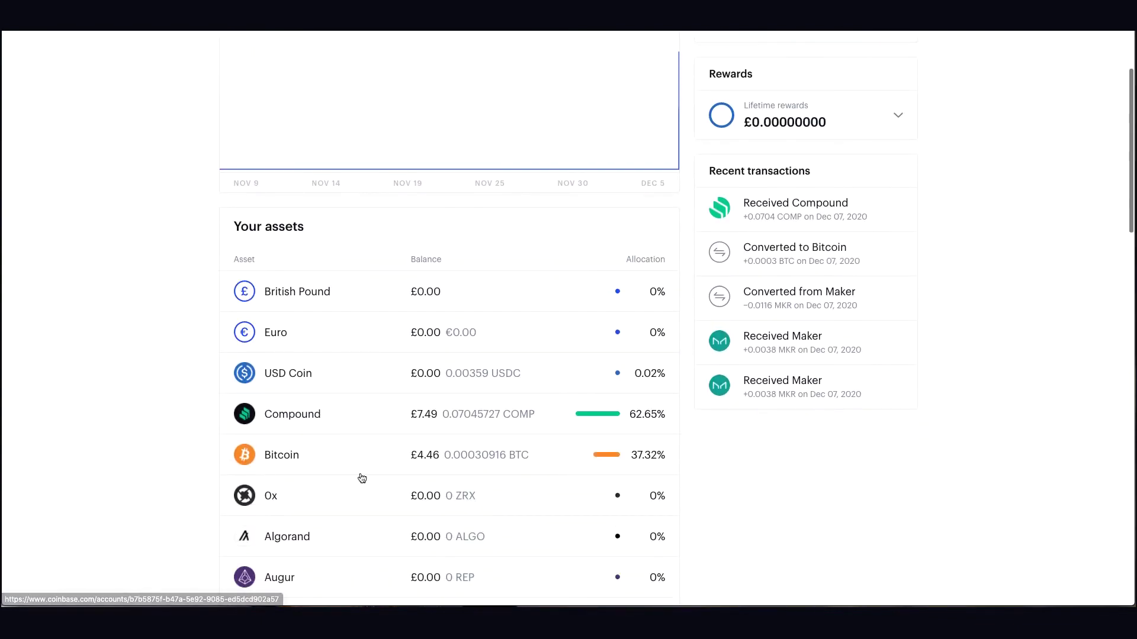
click(358, 461)
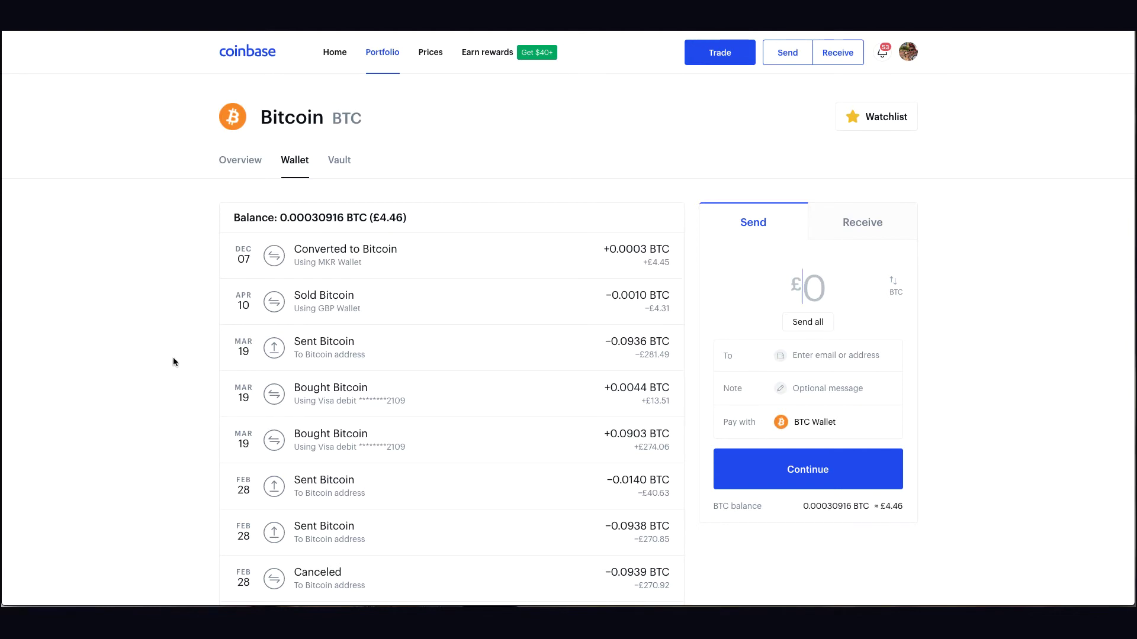
click(245, 165)
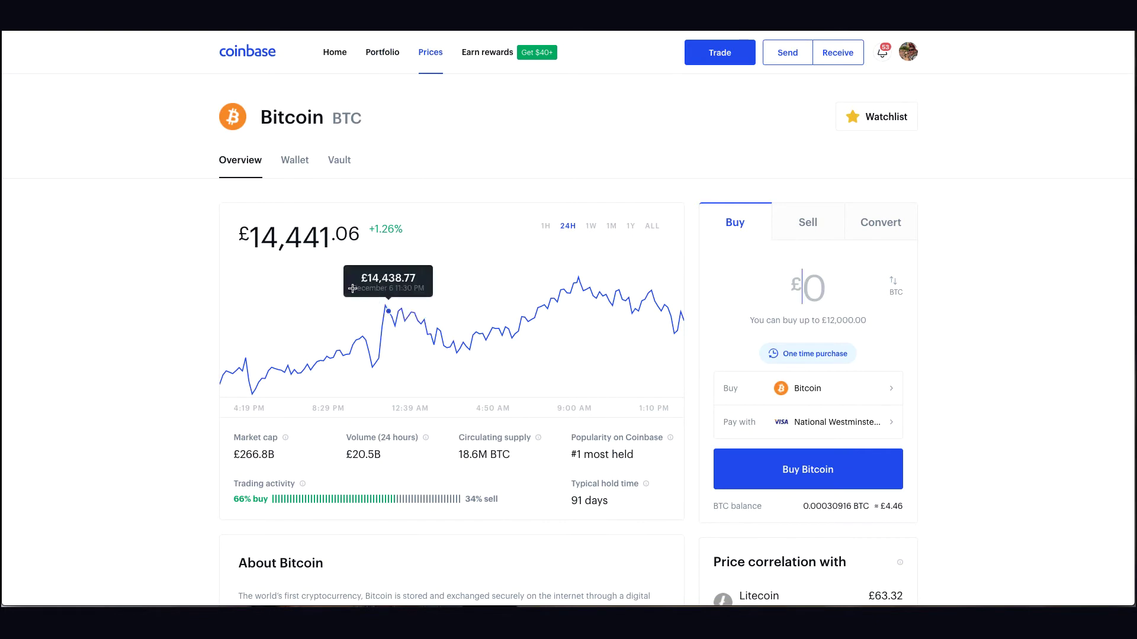
click(339, 162)
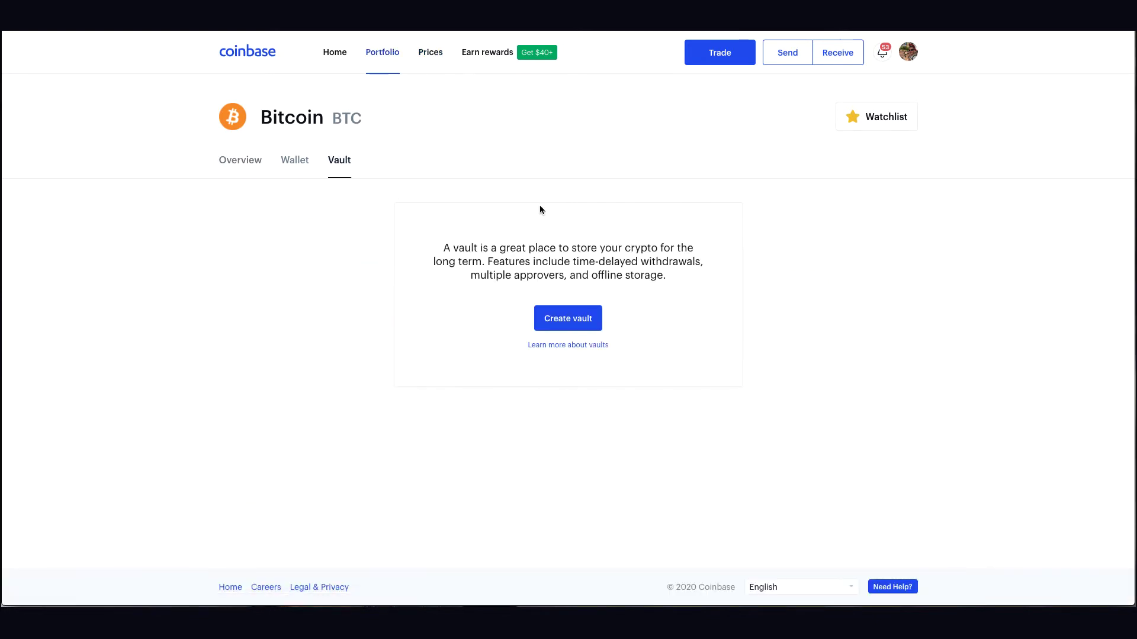
drag(443, 246, 661, 288)
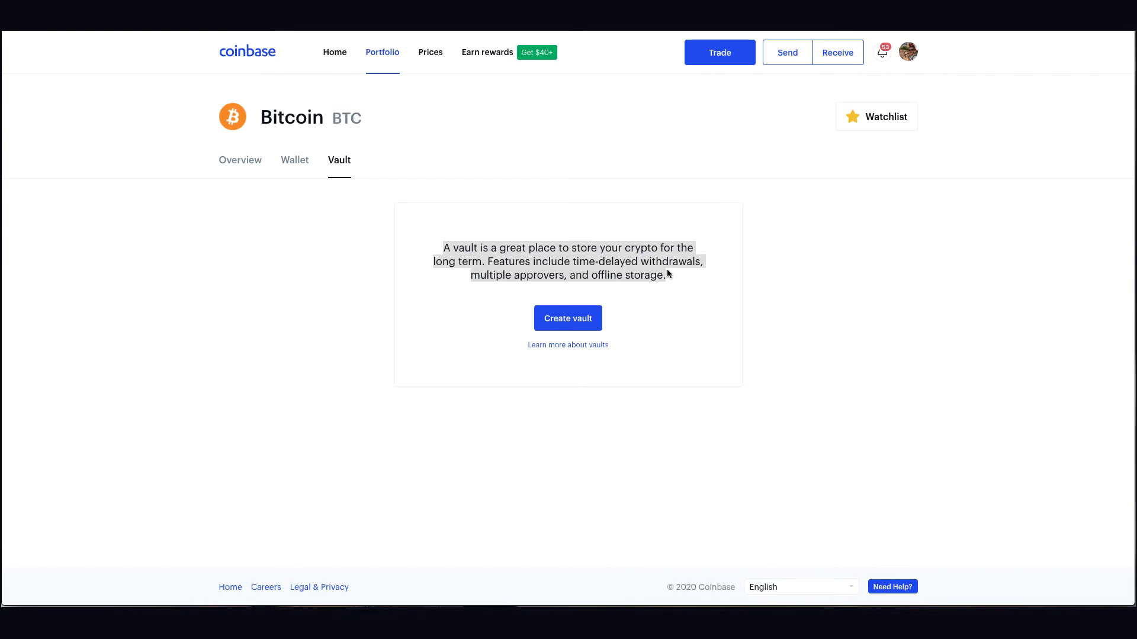
Step: Examine the Bitcoin wallet's balance and look through its transaction history
click(296, 161)
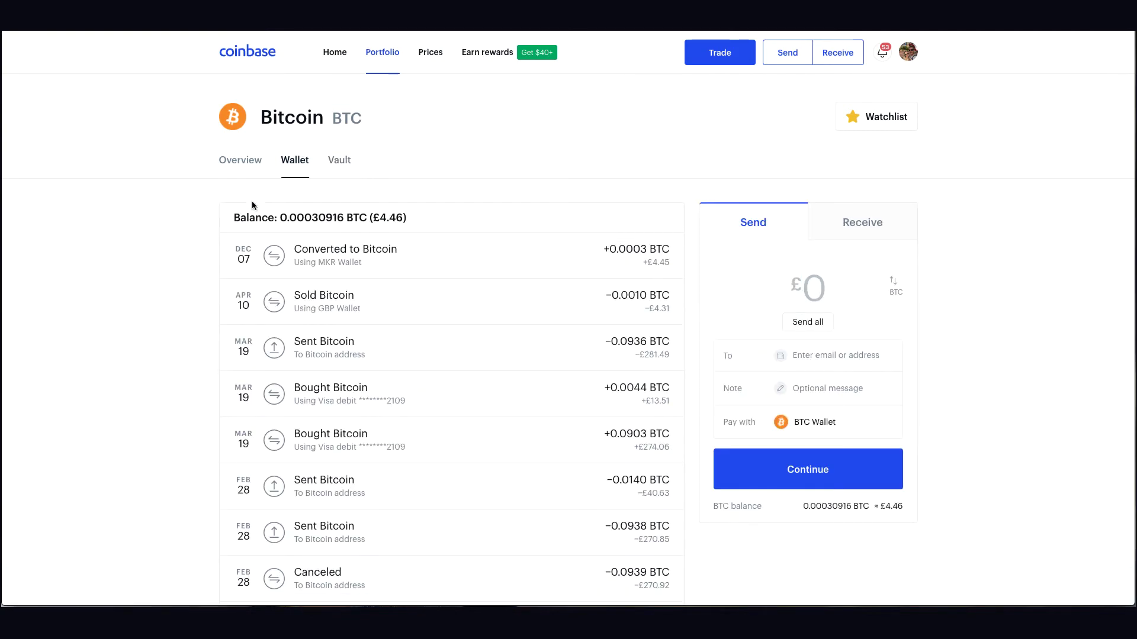
drag(403, 217, 236, 214)
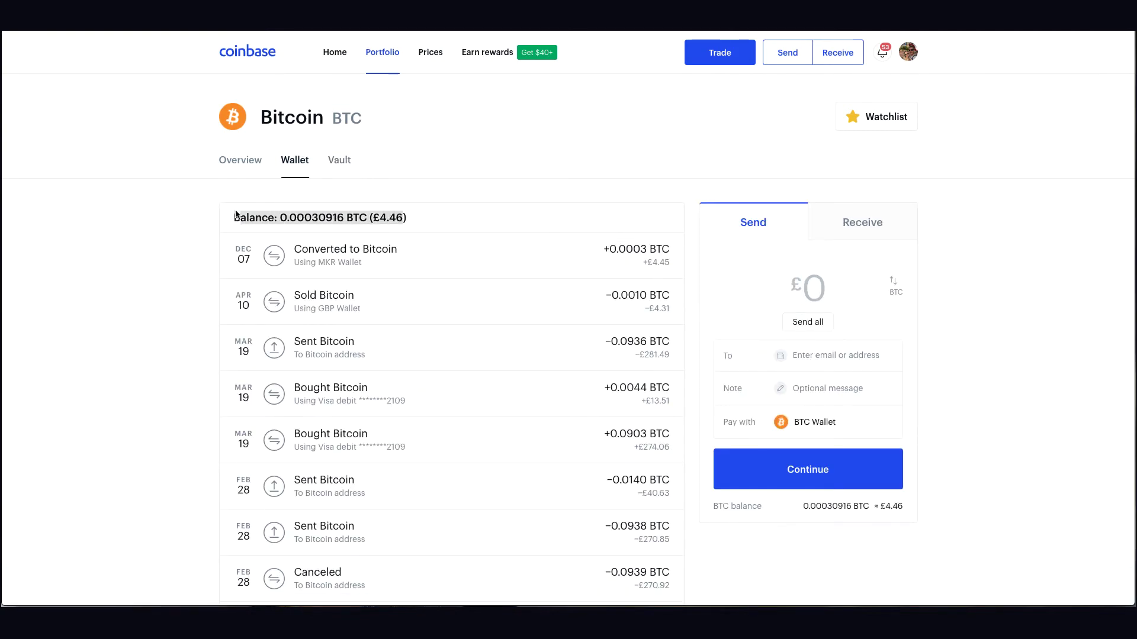
scroll(432, 264, down, 15)
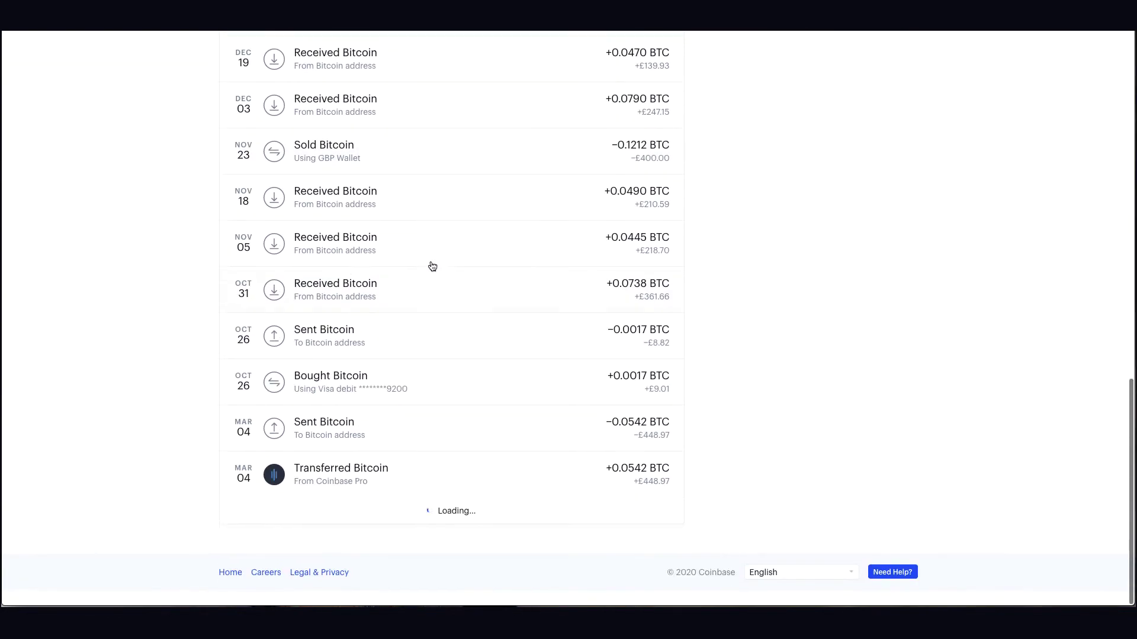
scroll(432, 266, up, 15)
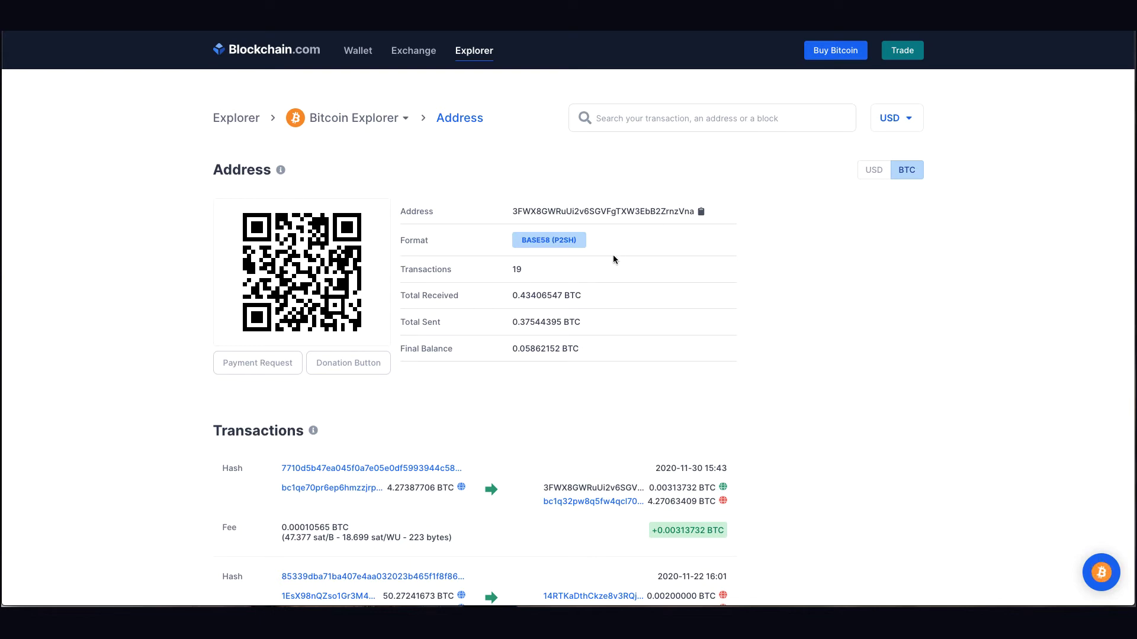
Step: Copy the Bitcoin address from the Blockchain.com explorer as the recipient, and preview sending the entire BTC wallet balance to it
double_click(572, 209)
key(ctrl+c)
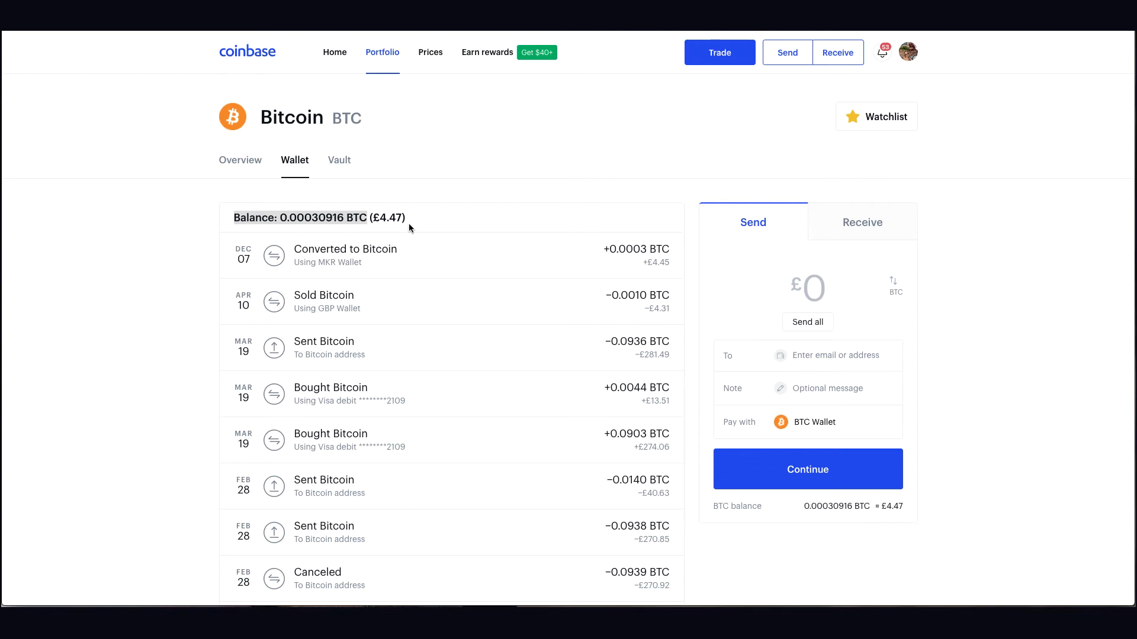
click(799, 360)
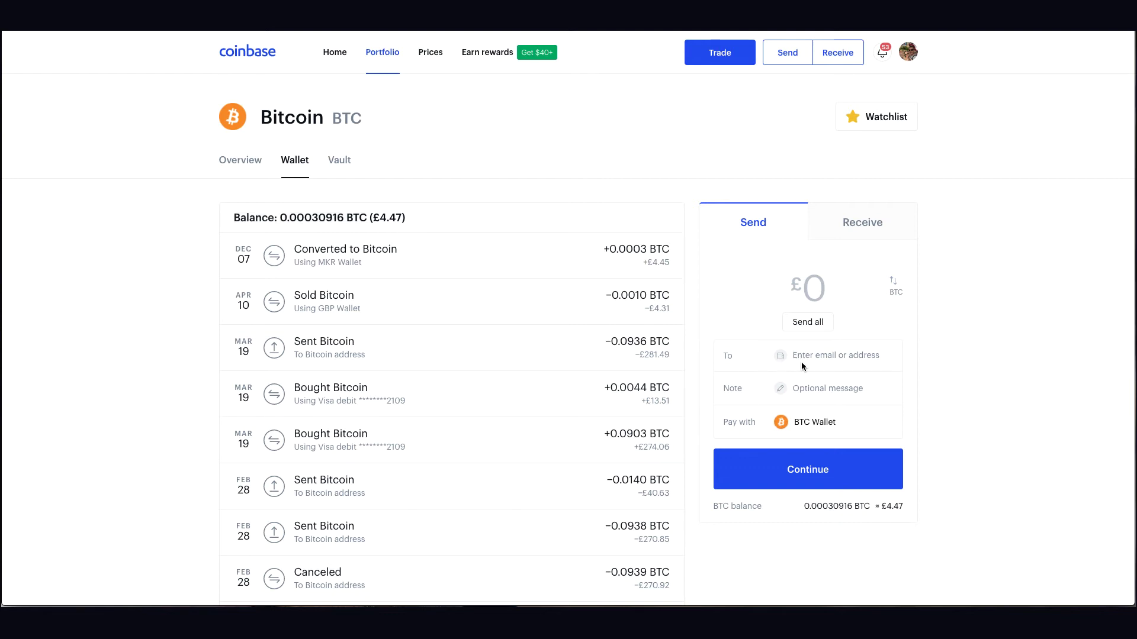
key(ctrl+v)
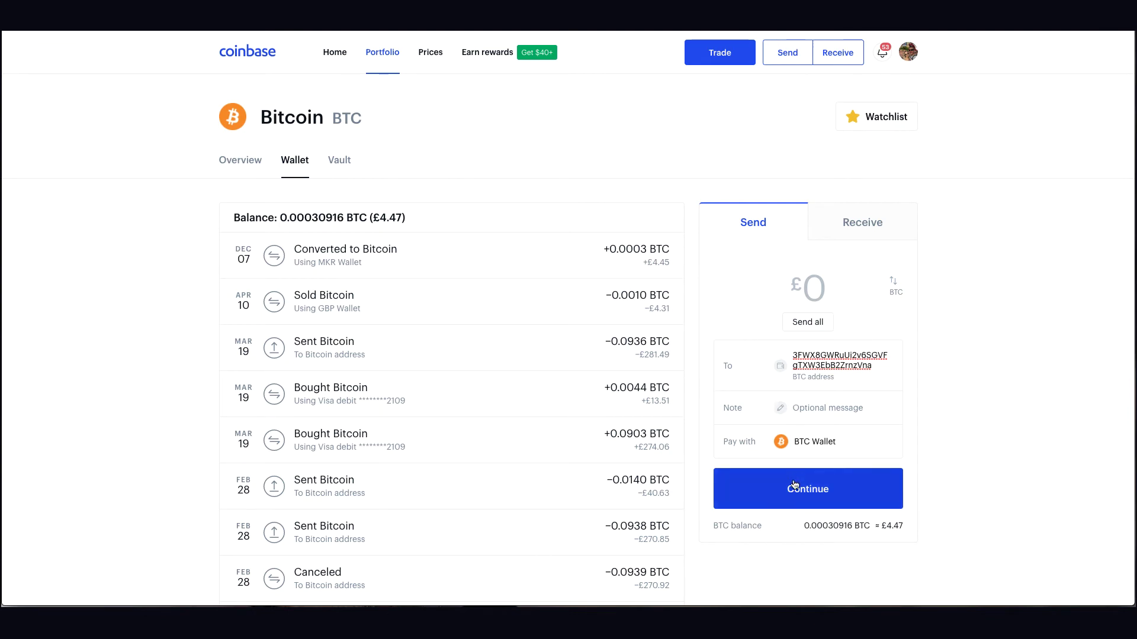
click(800, 322)
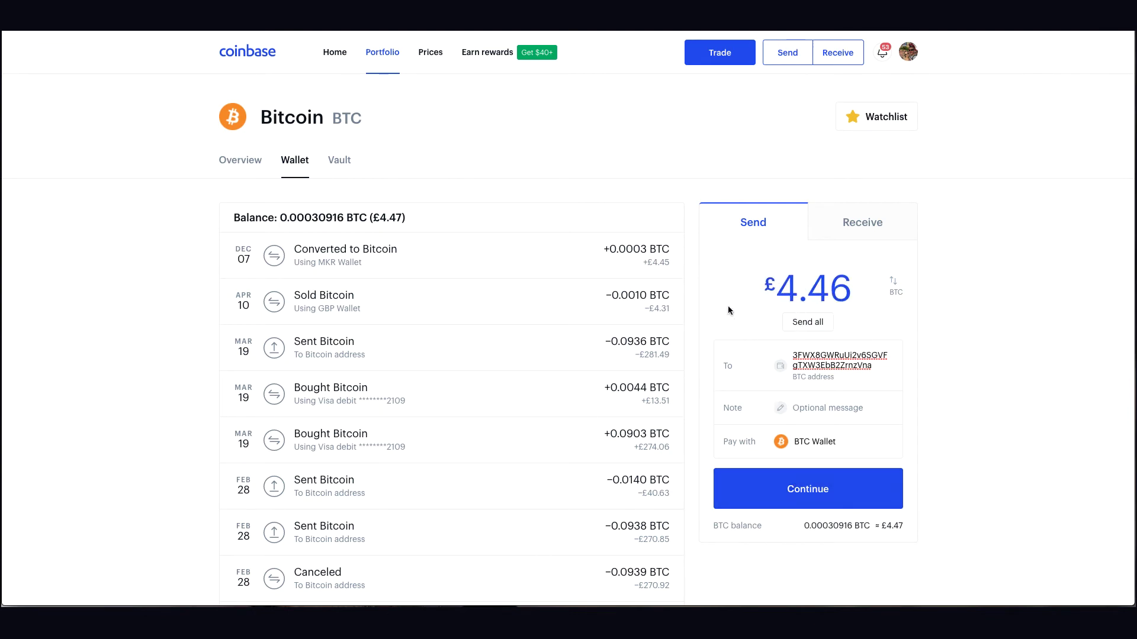
click(802, 498)
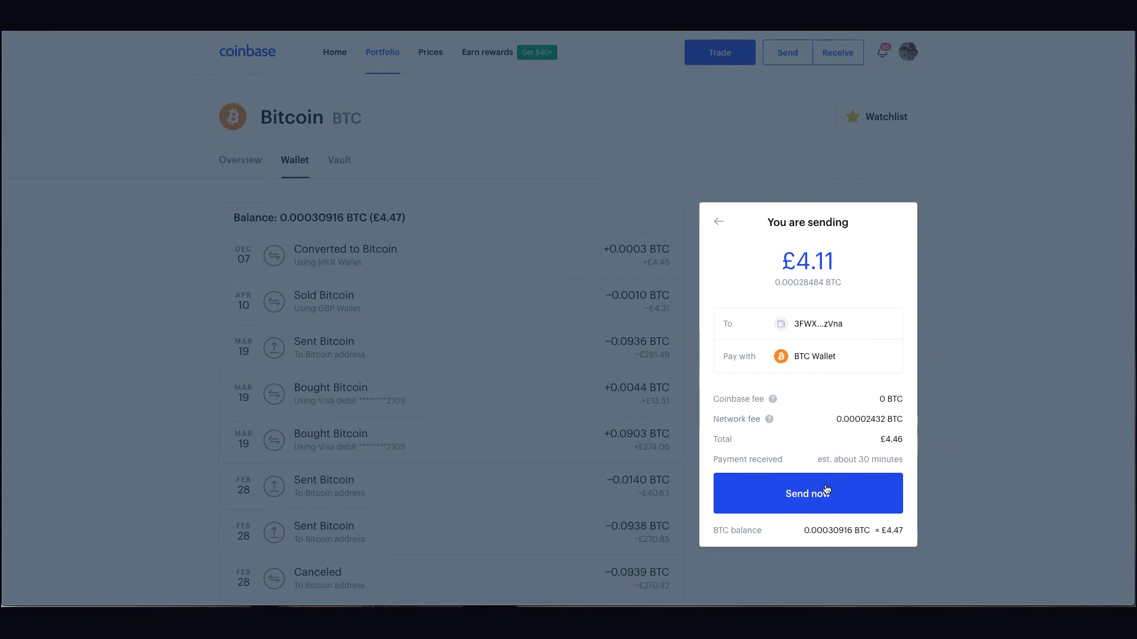
Step: Back out of the Bitcoin send preview without sending, and dismiss the trade form
click(719, 224)
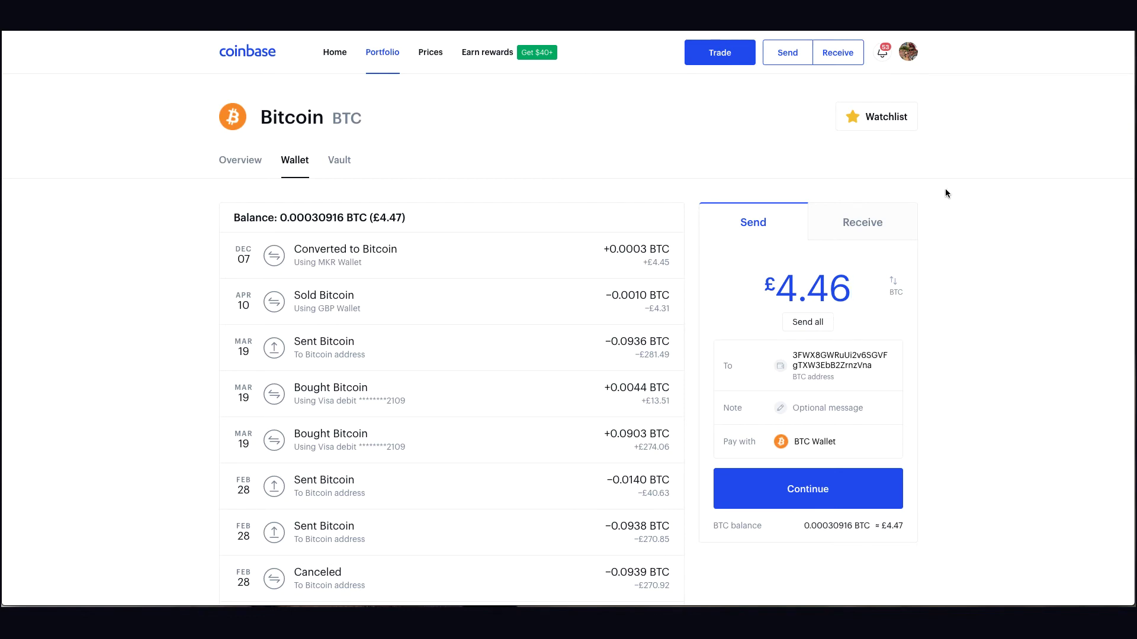
scroll(705, 66, down, 1)
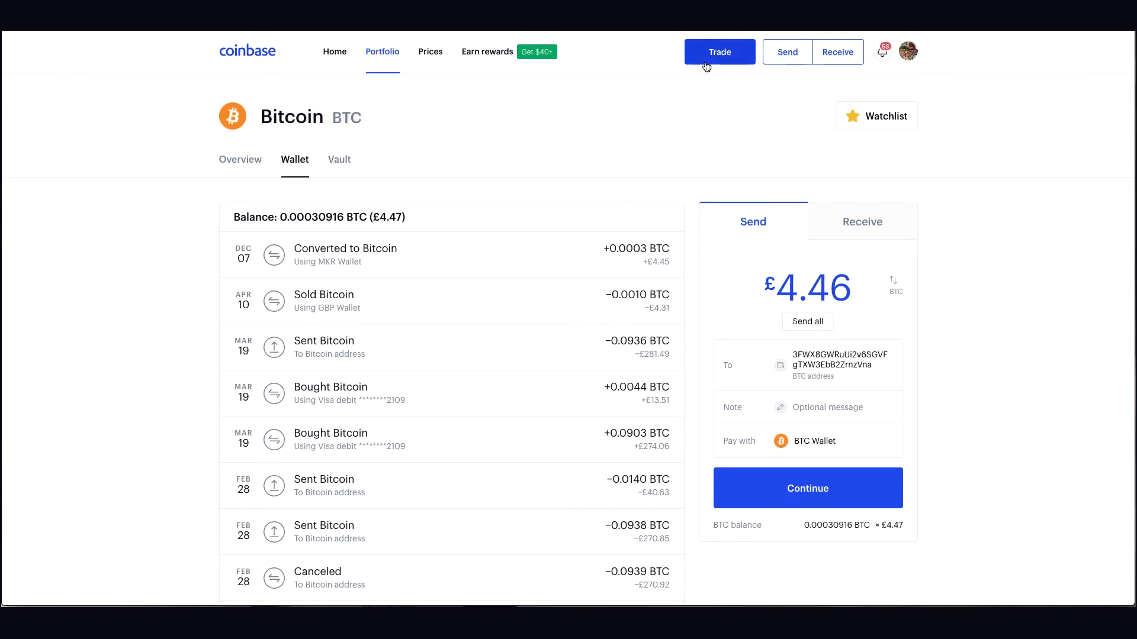
click(706, 66)
click(611, 113)
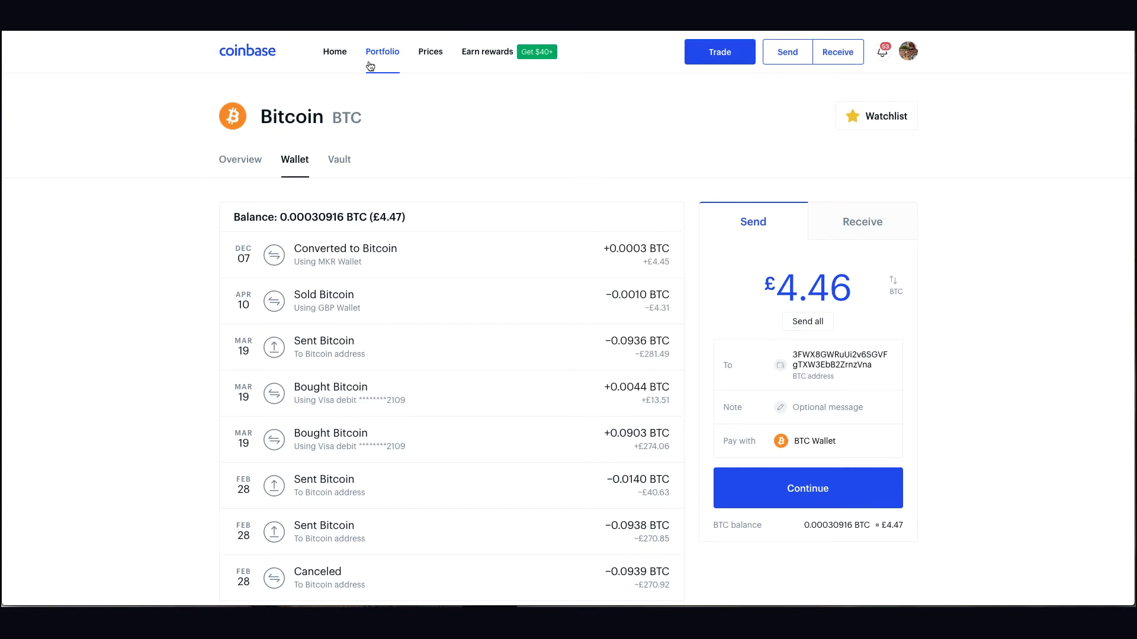
Step: Browse more assets from the home page's watchlist, find Compound in the price list, and view its wallet
click(333, 52)
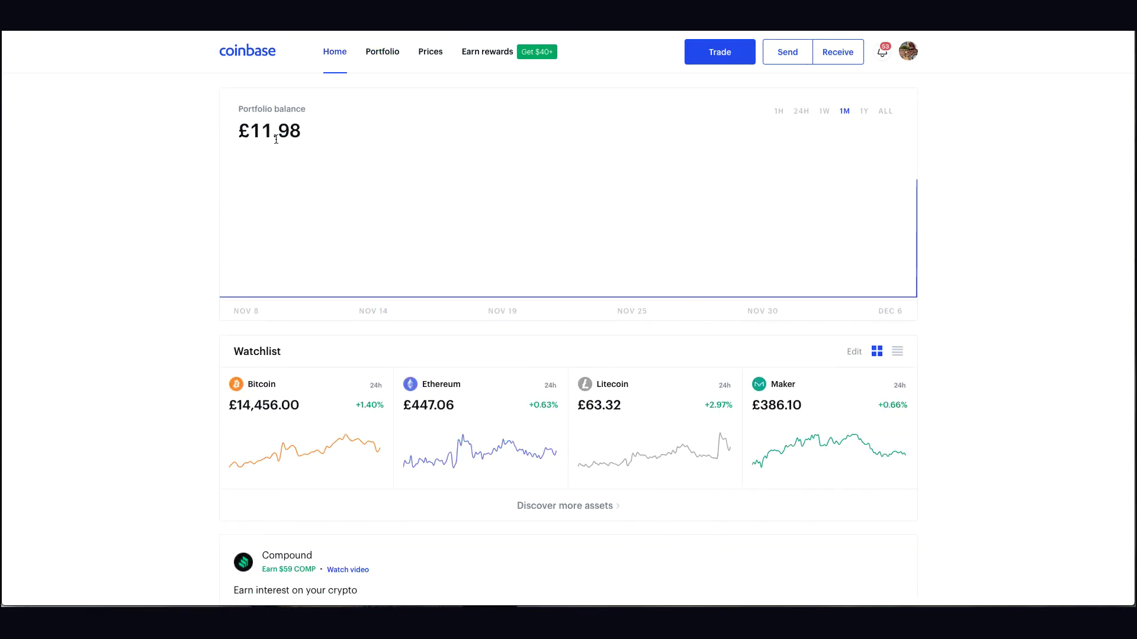
scroll(573, 172, down, 2)
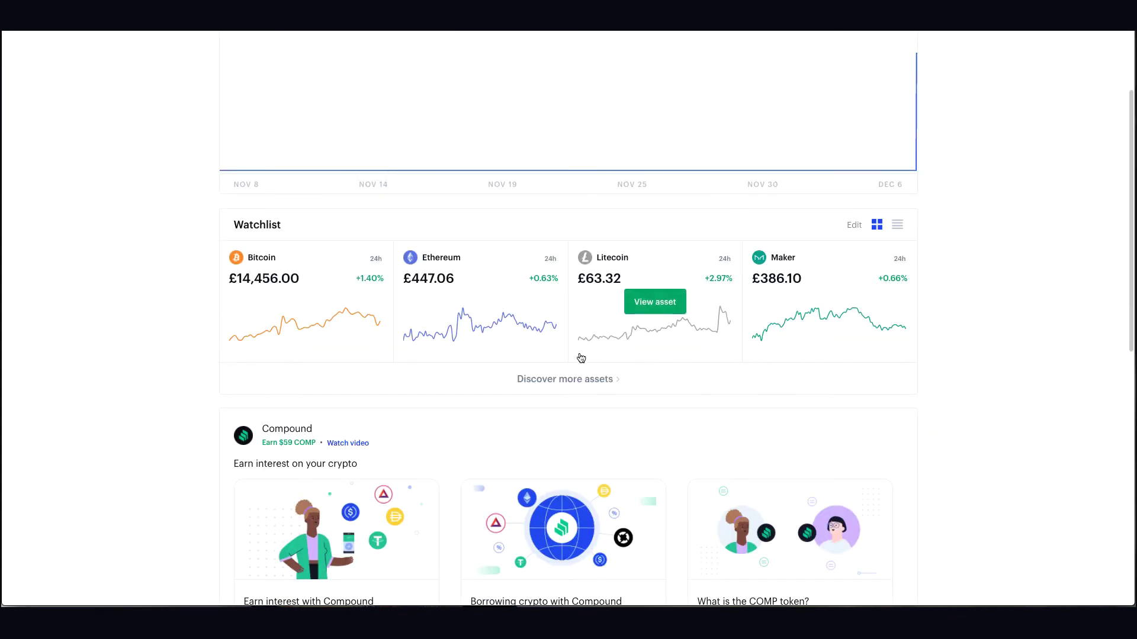
click(555, 373)
scroll(350, 276, down, 7)
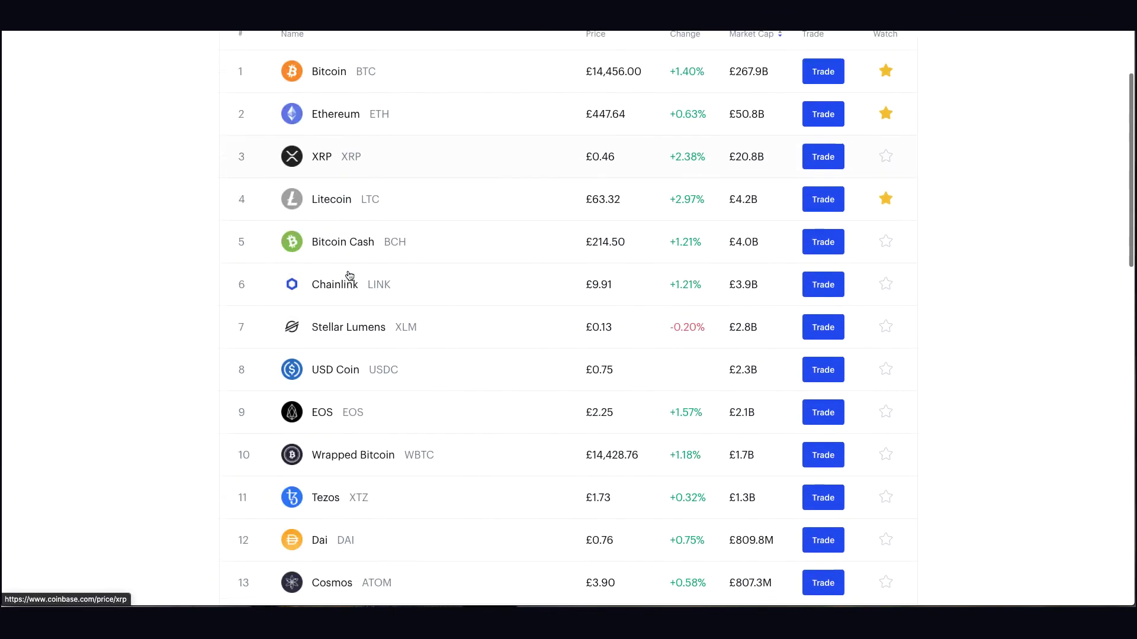
scroll(348, 275, down, 1)
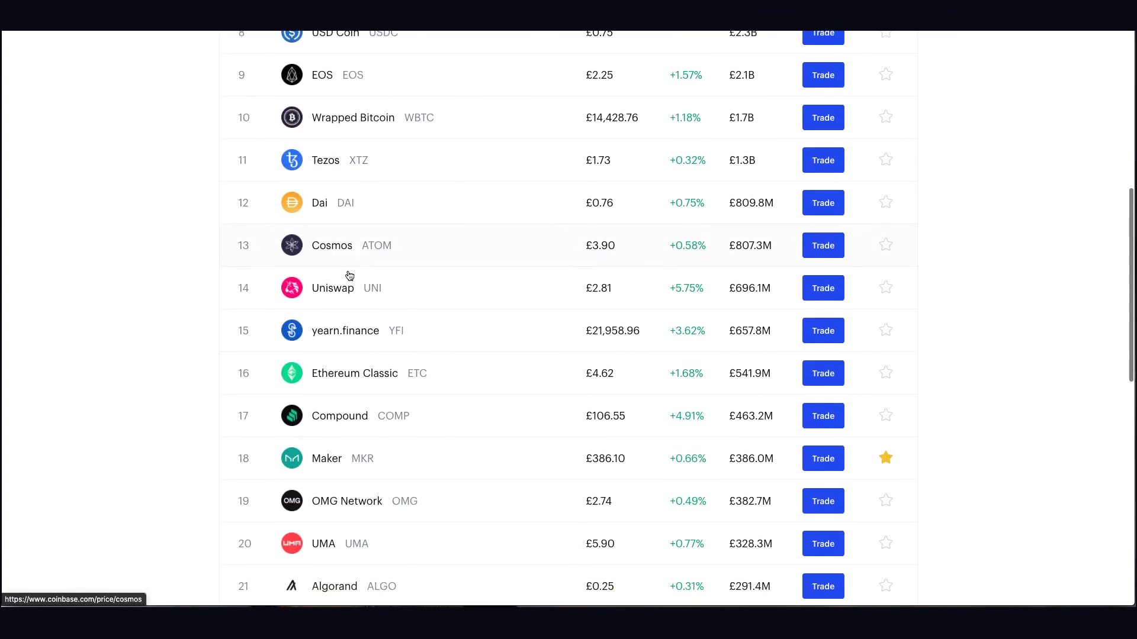
click(338, 409)
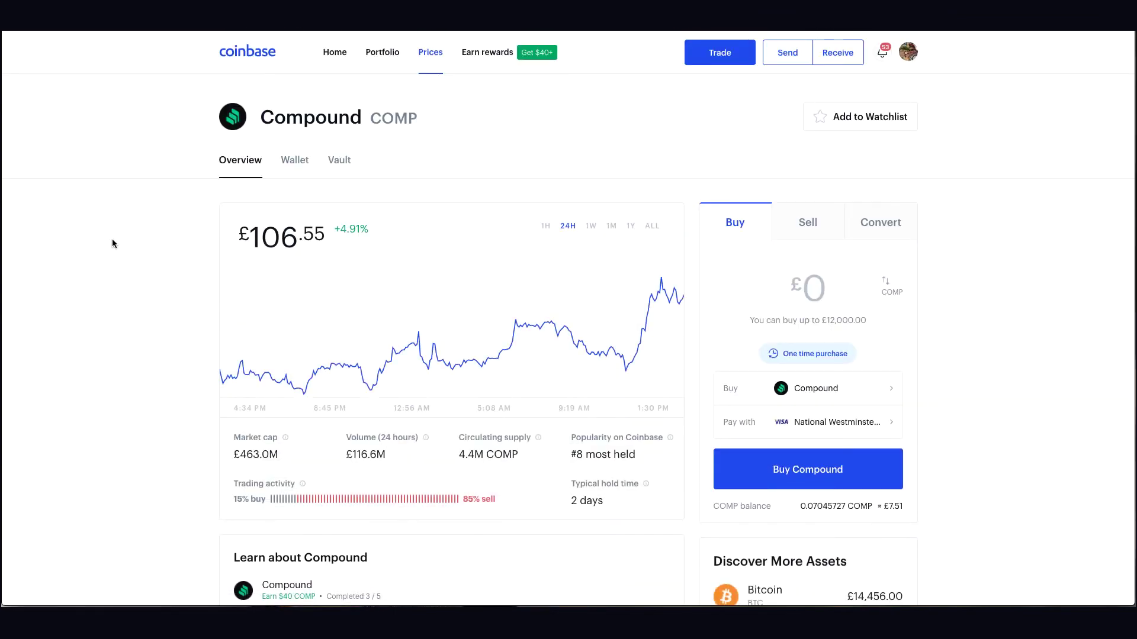
click(290, 164)
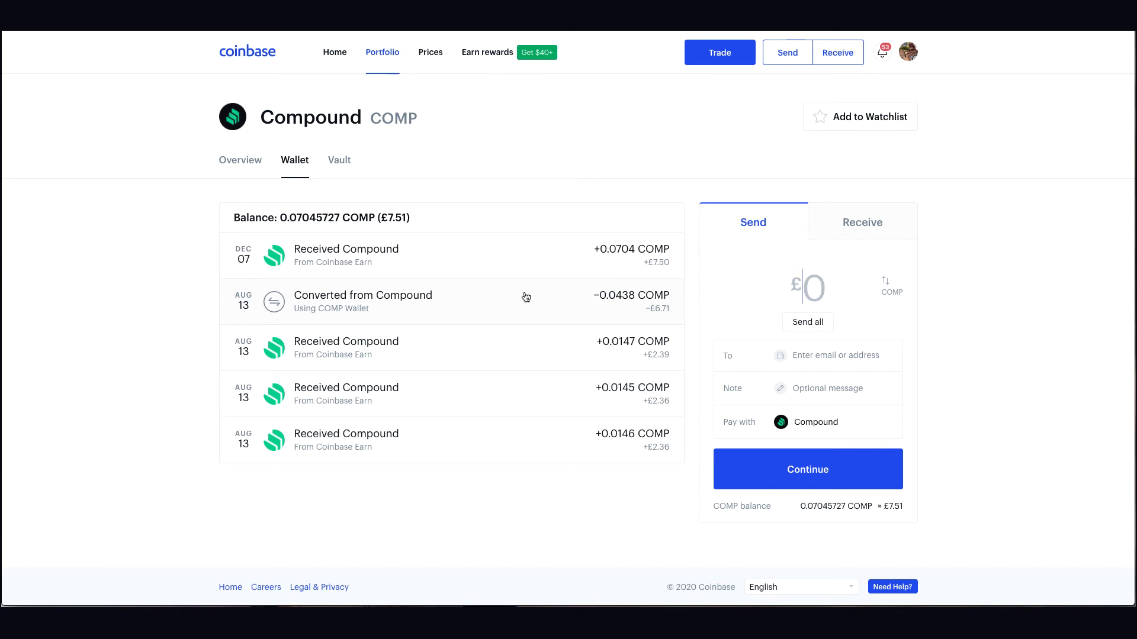
Step: Convert the entire Compound balance to Bitcoin, and close the conversion order
click(719, 54)
click(621, 168)
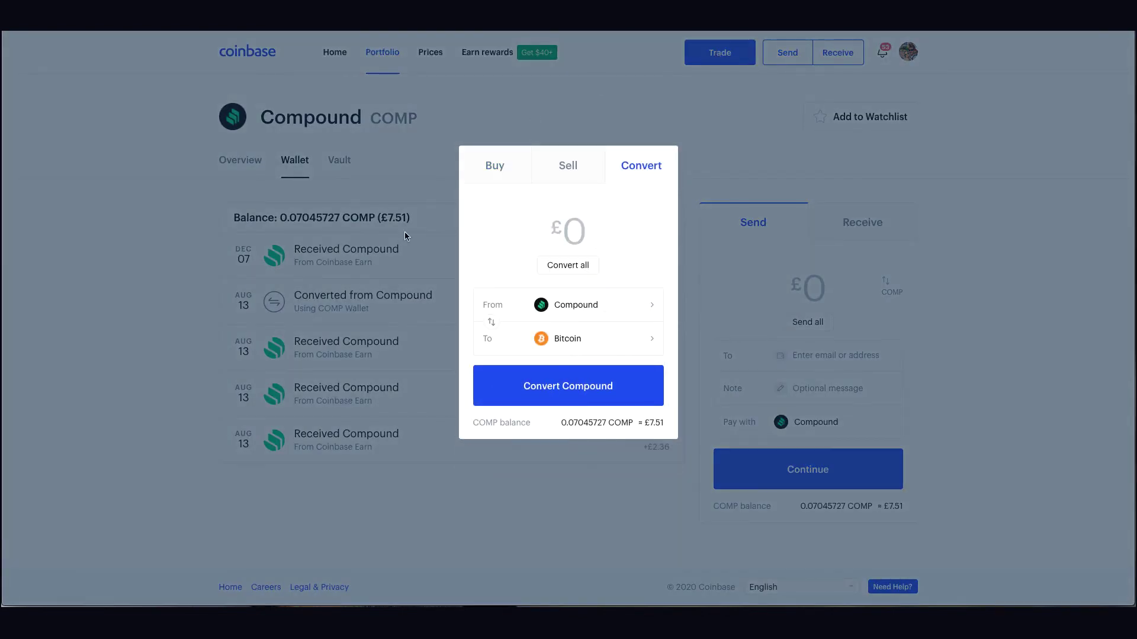
click(574, 270)
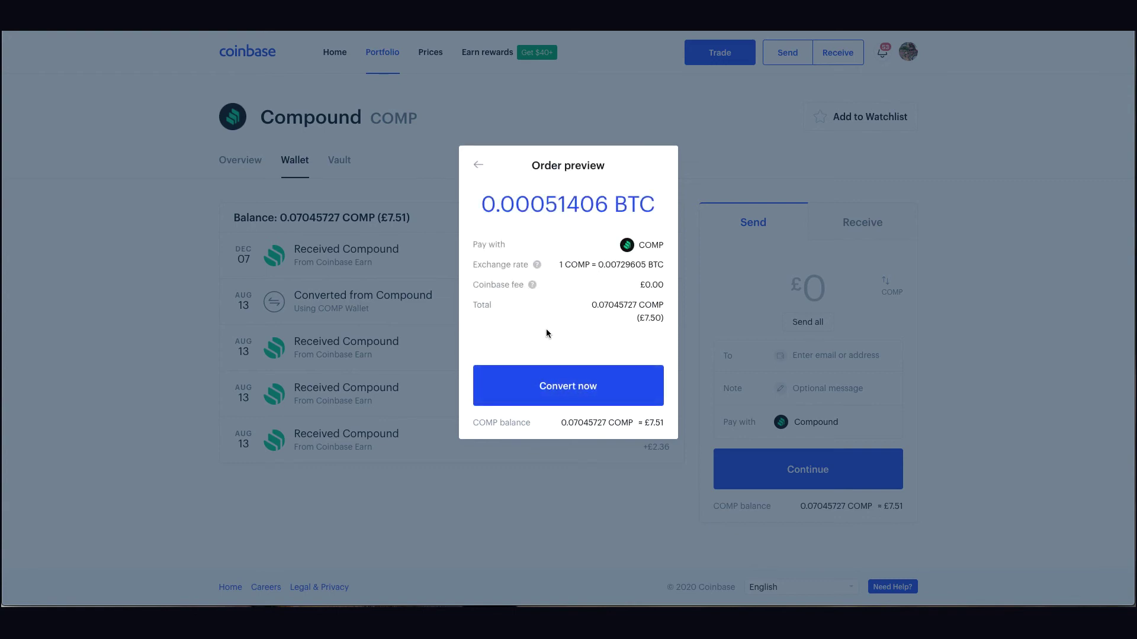
click(555, 374)
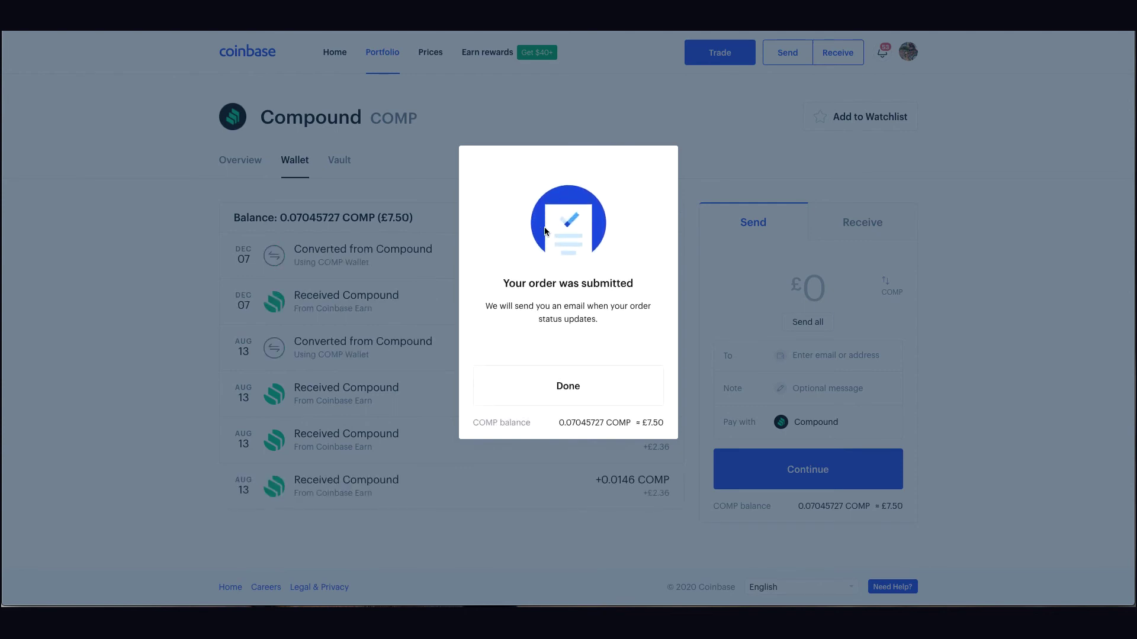
right_click(562, 381)
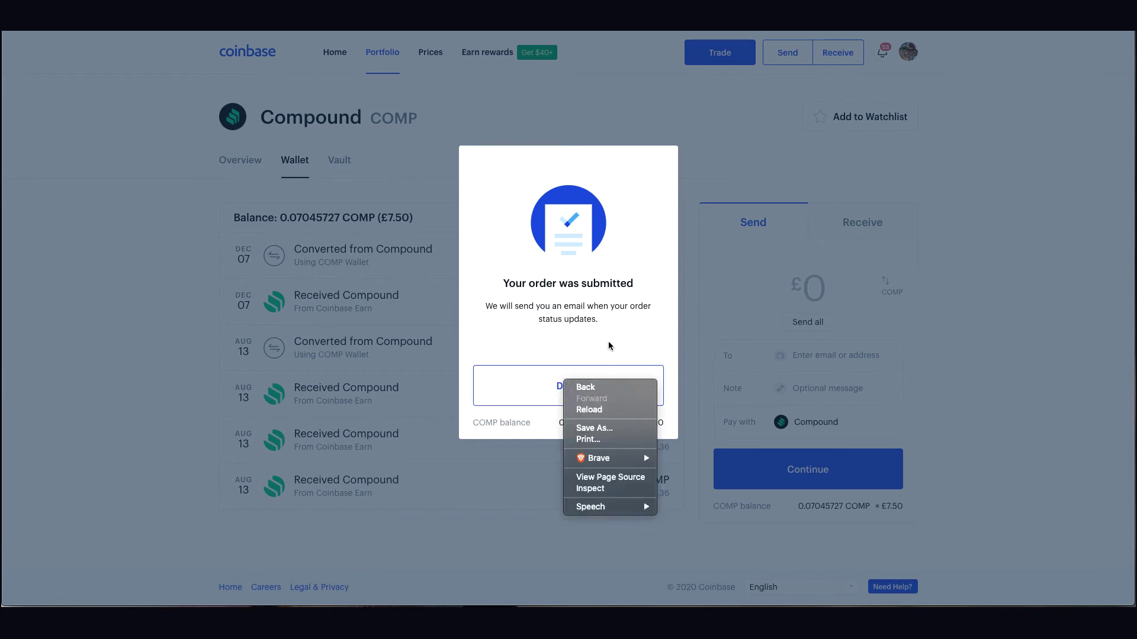
click(522, 348)
click(545, 387)
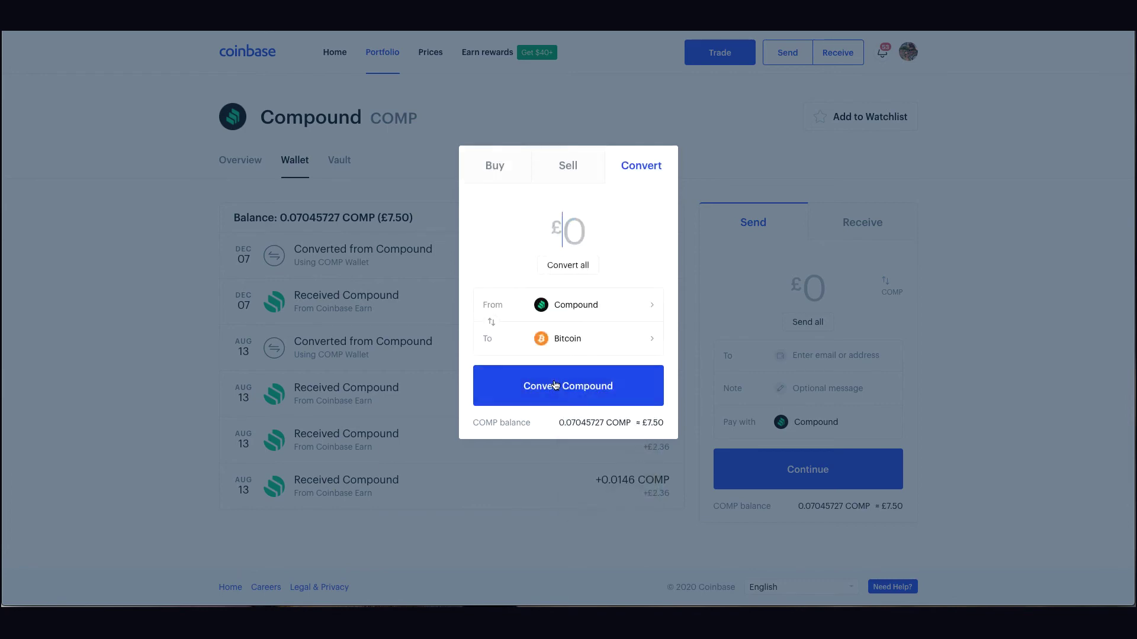
click(548, 136)
Step: Open Bitcoin from the home page's watchlist and view its wallet balance and transactions
click(341, 53)
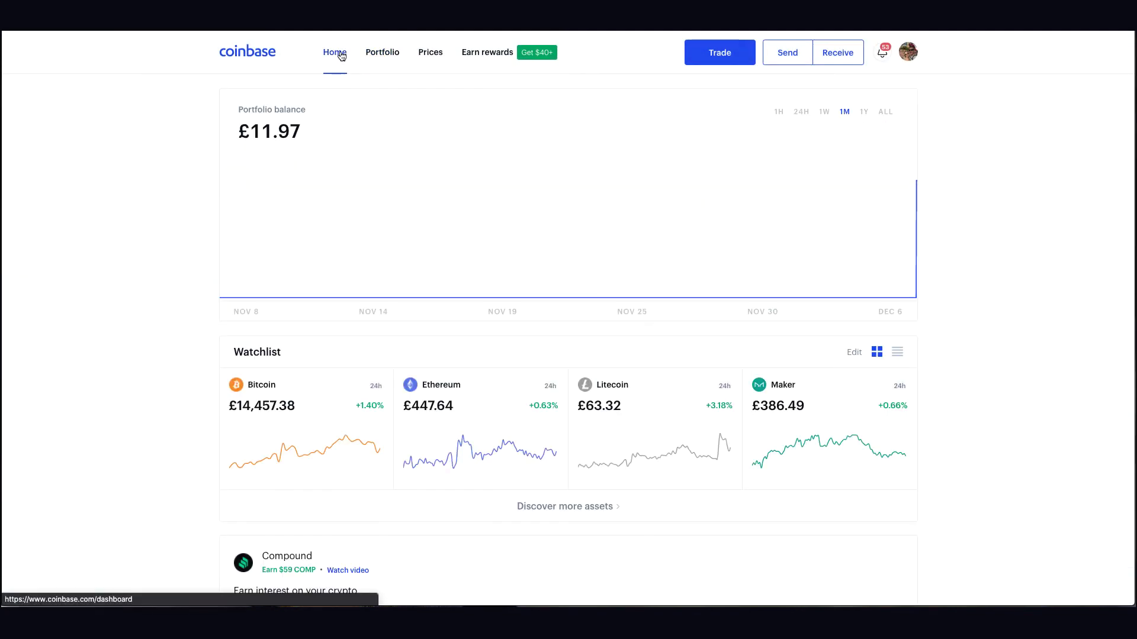
click(305, 429)
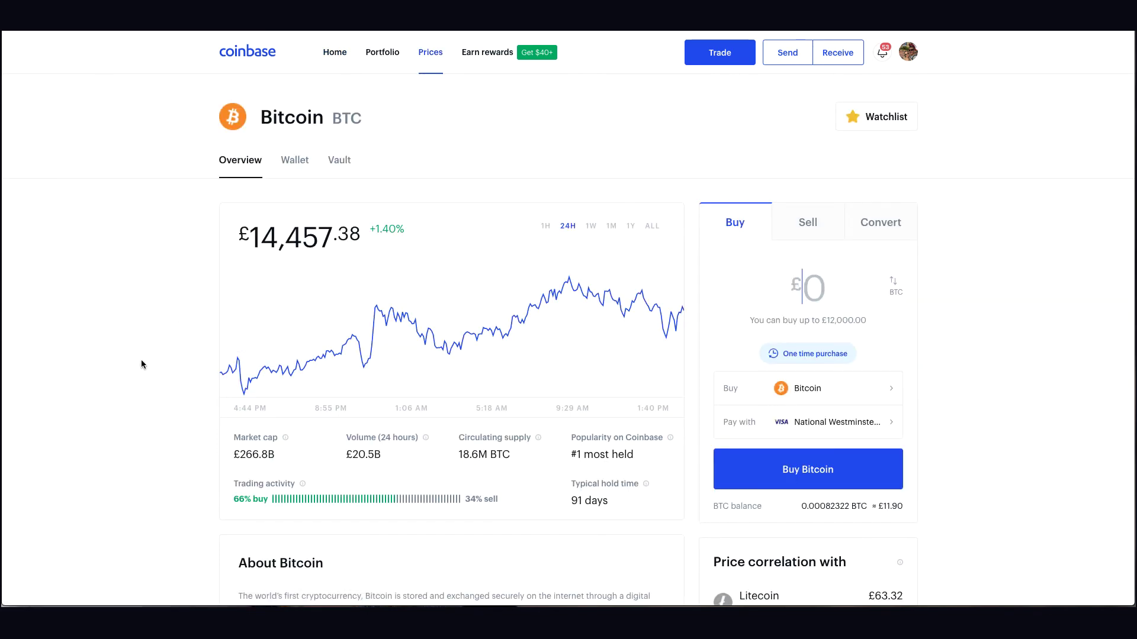
click(294, 160)
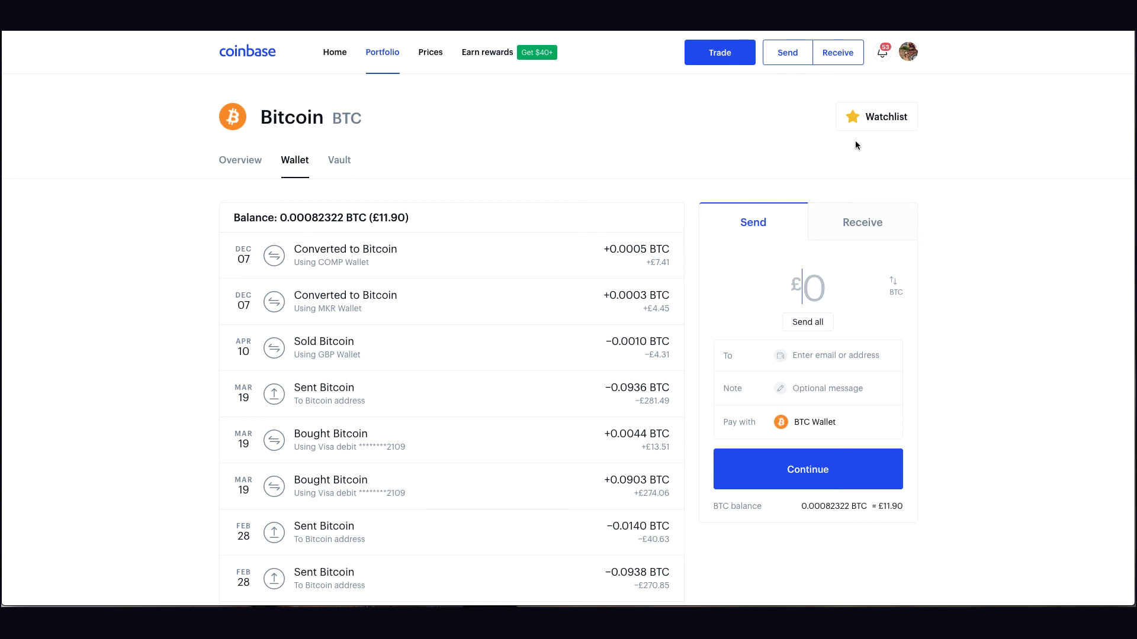
Step: Preview selling the entire Bitcoin balance with the payout deposited to the GBP Wallet, and leave the order without selling
click(732, 61)
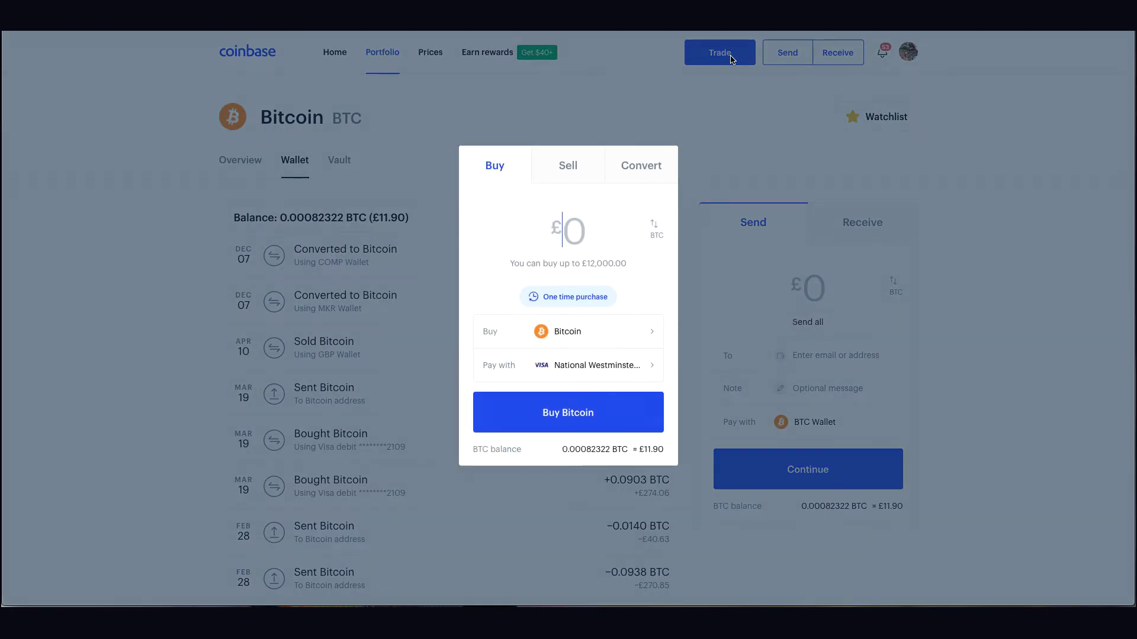
click(575, 166)
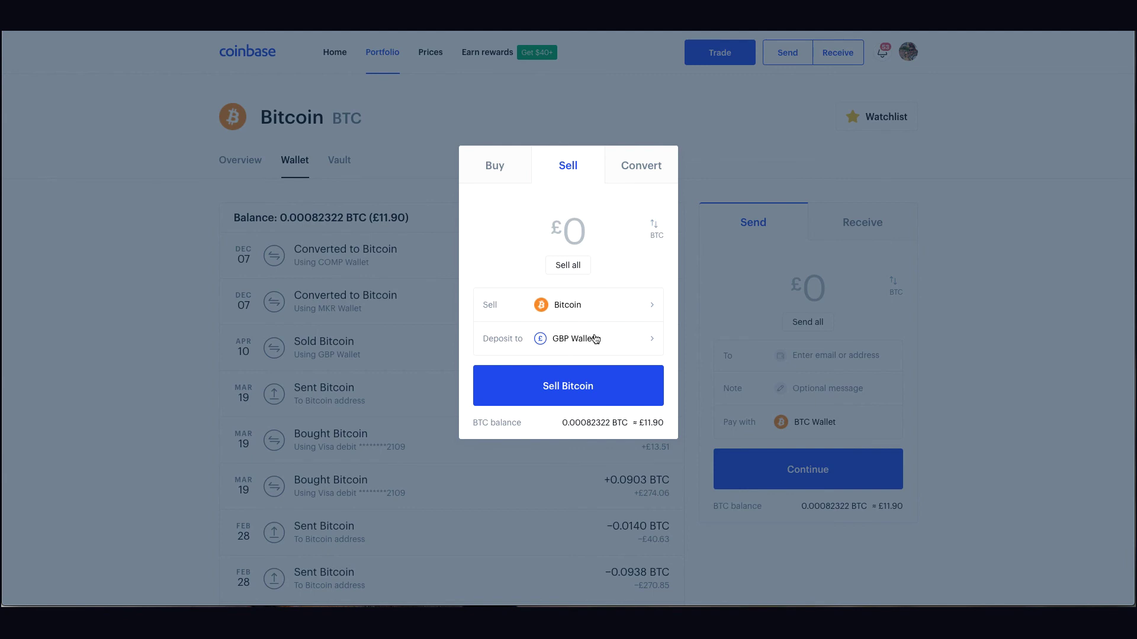
click(570, 264)
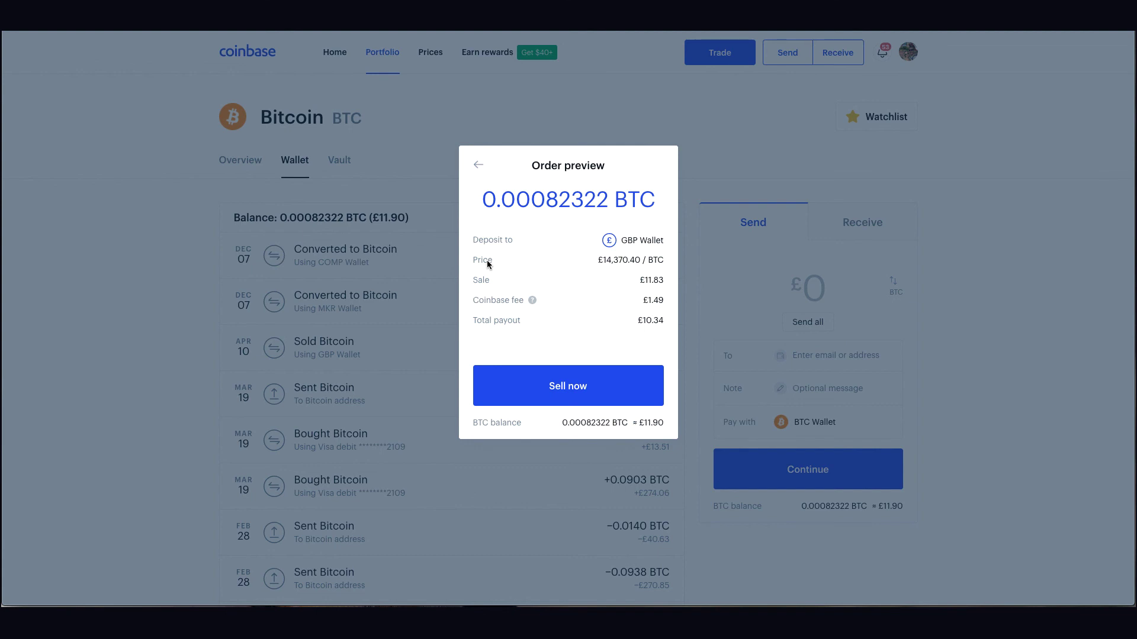
click(478, 164)
click(518, 131)
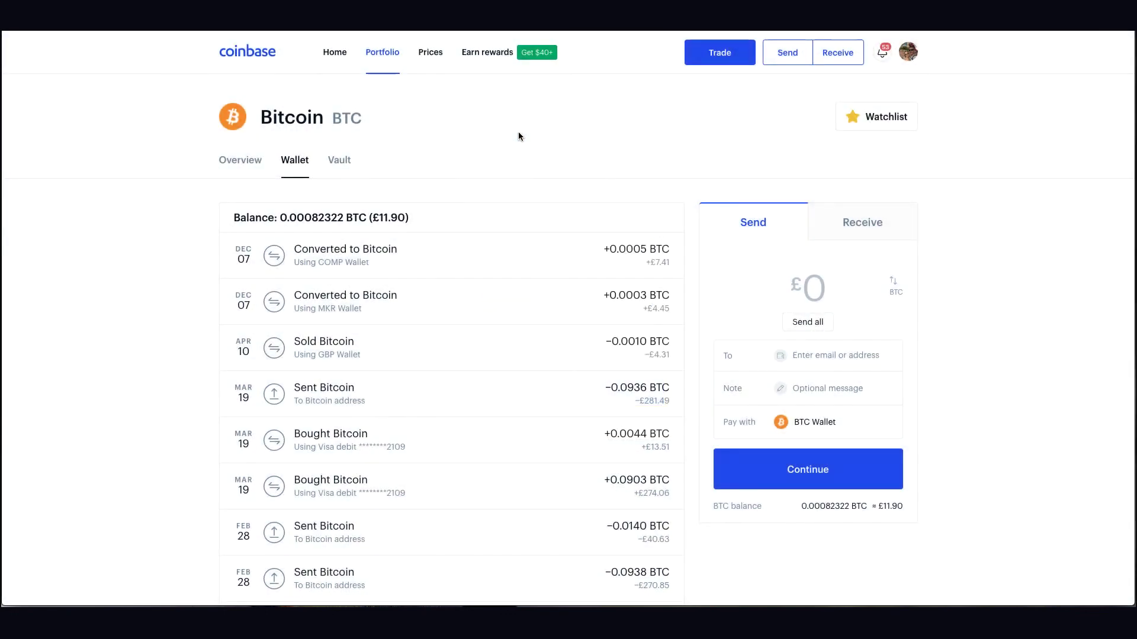
Step: Open the British Pound wallet from the portfolio's assets and view its withdrawal form
click(396, 53)
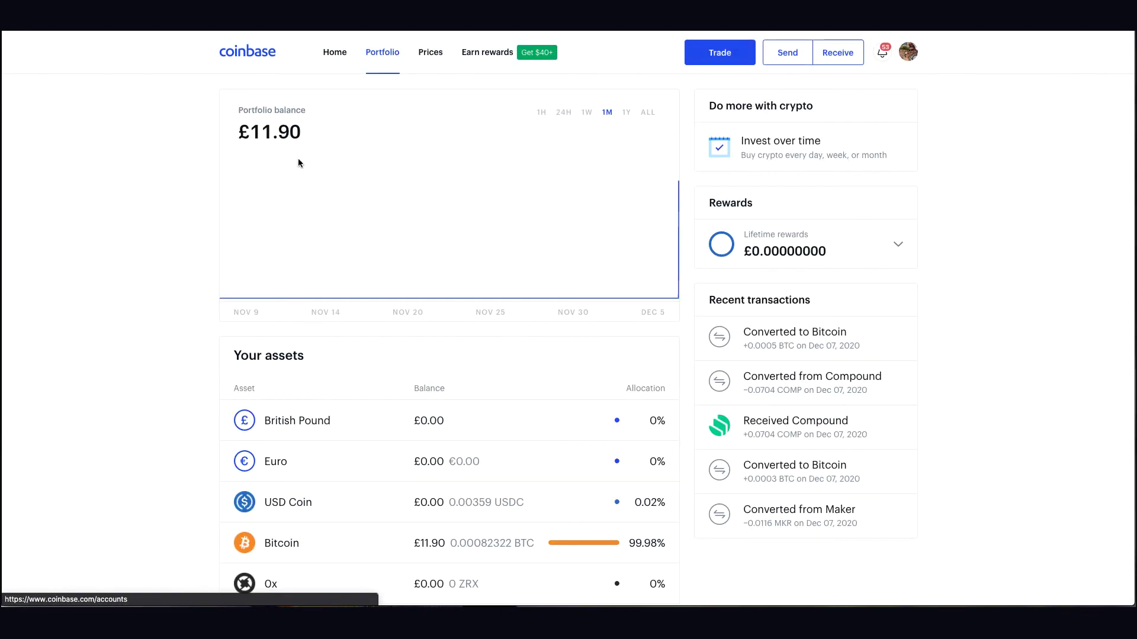
click(385, 427)
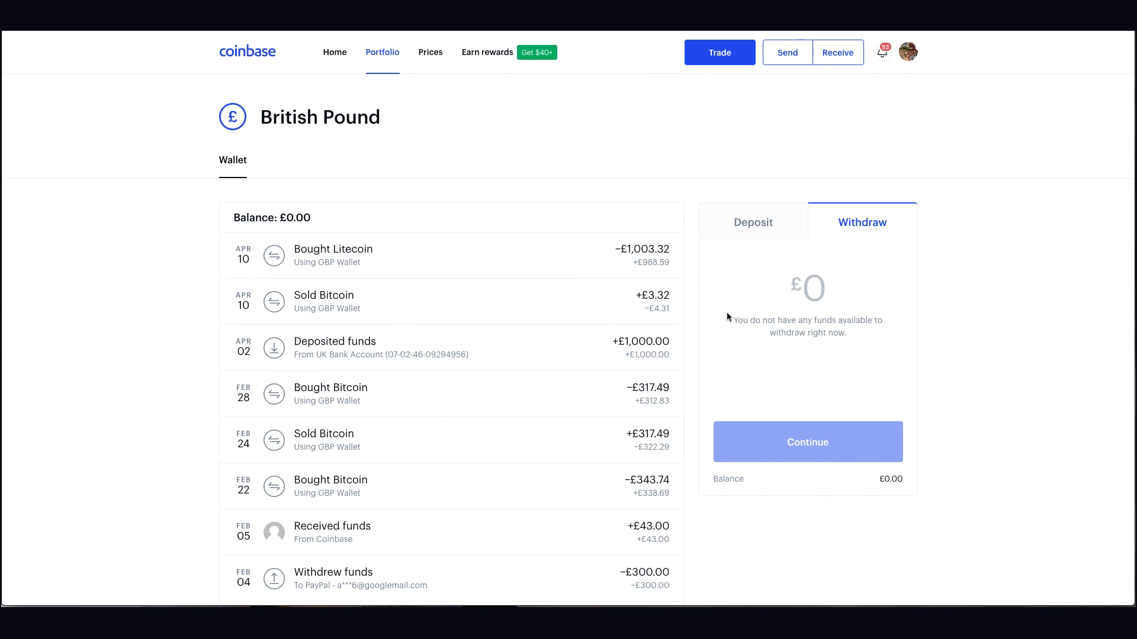